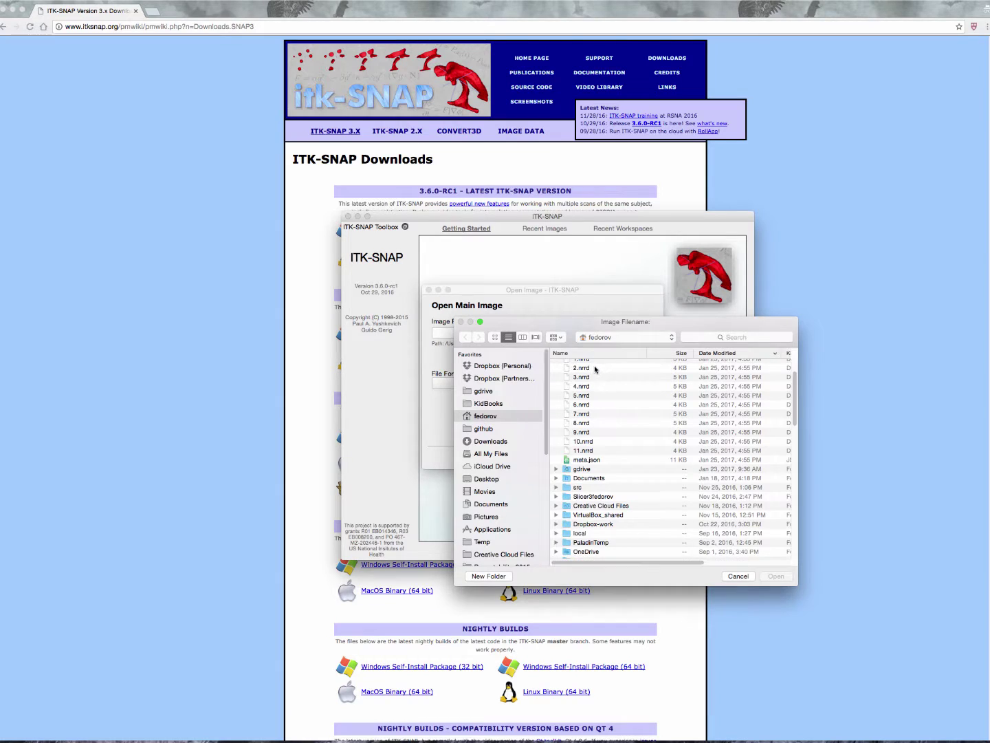
Load the DICOM image series 1-033.dcm from Downloads/dcmqi-tutorial/TCIA-RIDER as the main image
{"action": "scroll", "coordinate": [595, 382], "scroll_direction": "up", "scroll_amount": 3}
{"action": "left_click", "coordinate": [503, 441]}
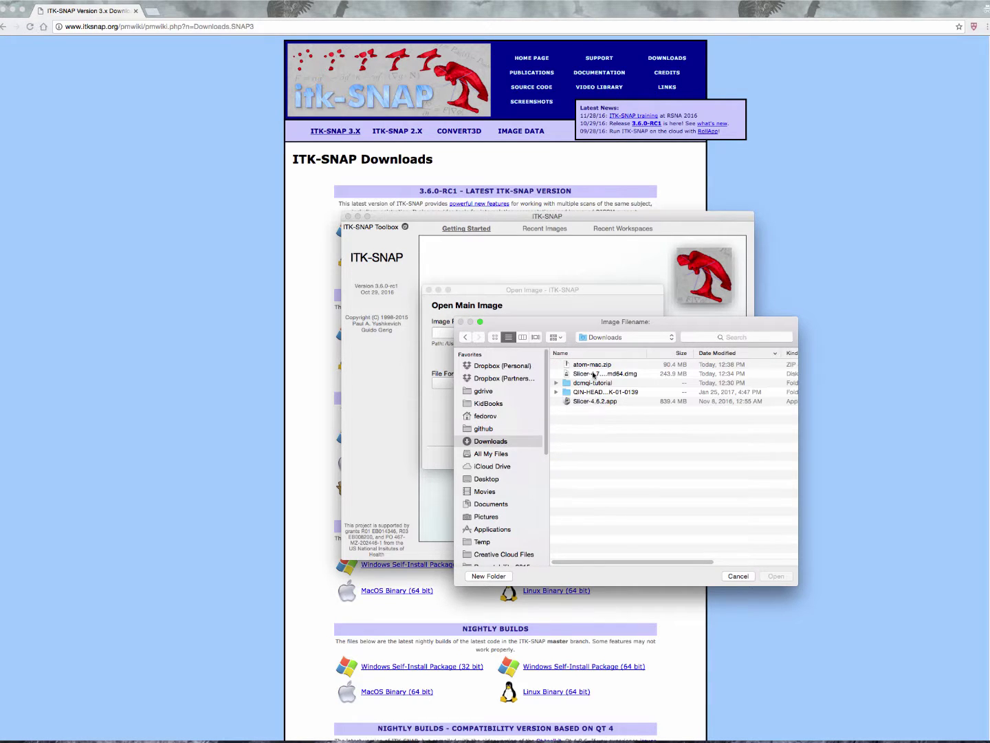
{"action": "double_click", "coordinate": [594, 383]}
{"action": "double_click", "coordinate": [593, 375]}
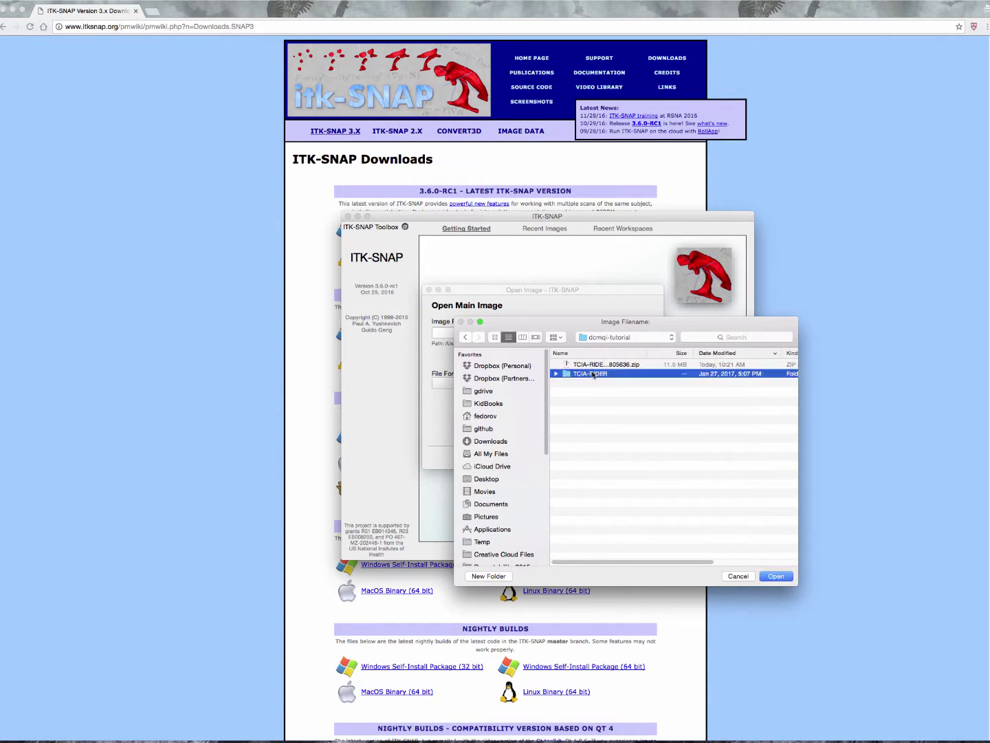
{"action": "double_click", "coordinate": [583, 365]}
{"action": "left_click", "coordinate": [608, 457]}
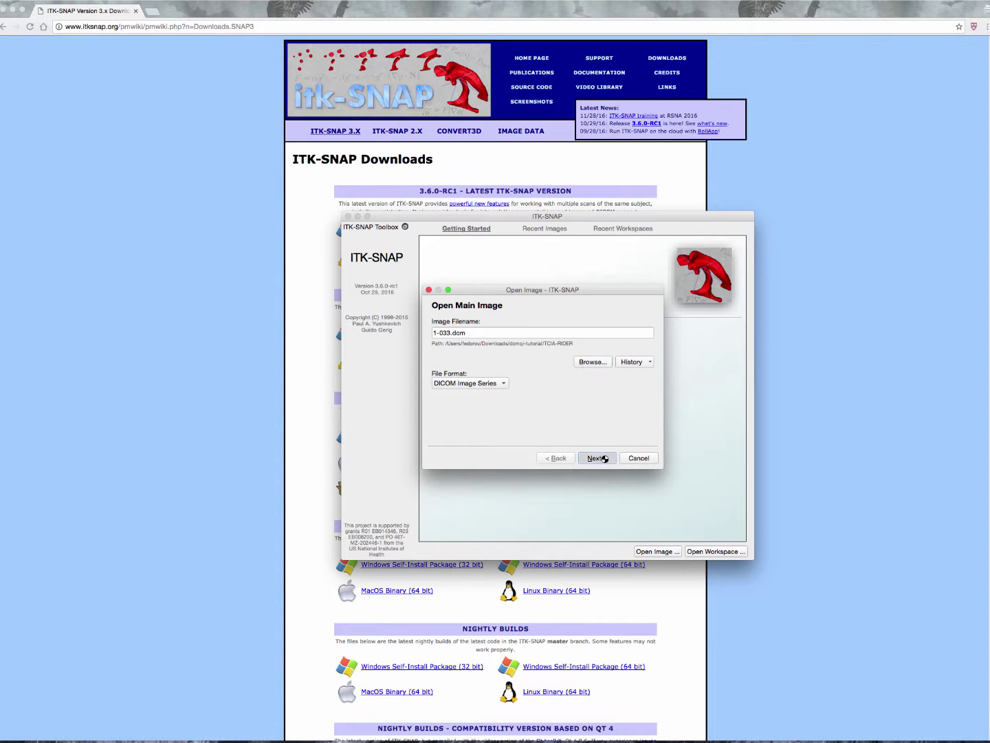
{"action": "left_click", "coordinate": [604, 460]}
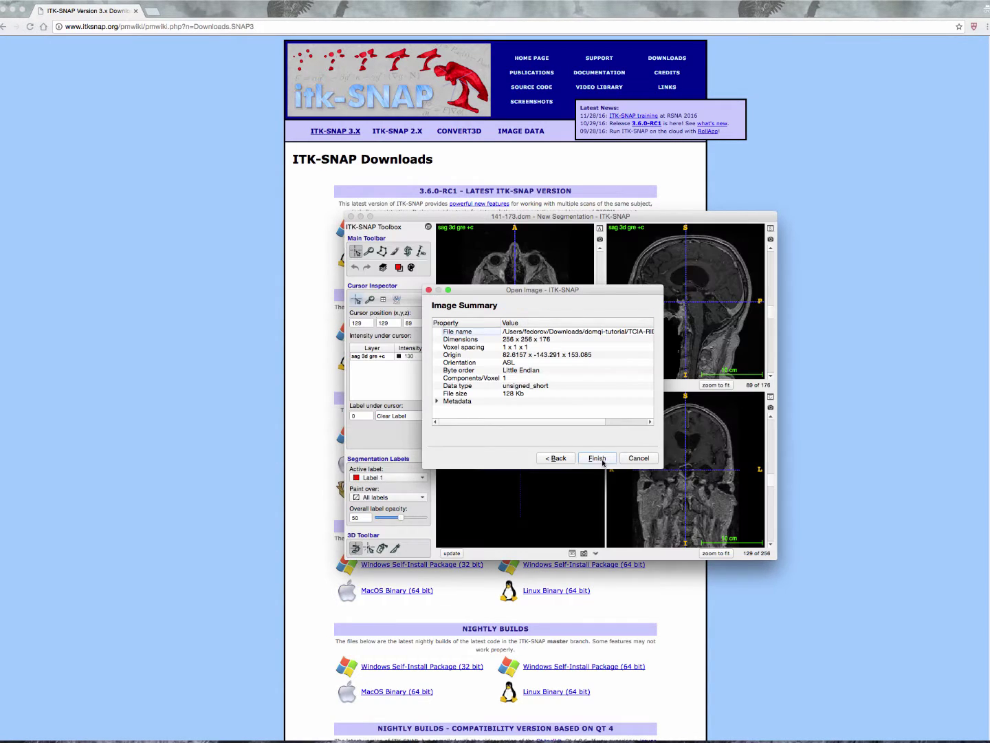
{"action": "left_click", "coordinate": [598, 458]}
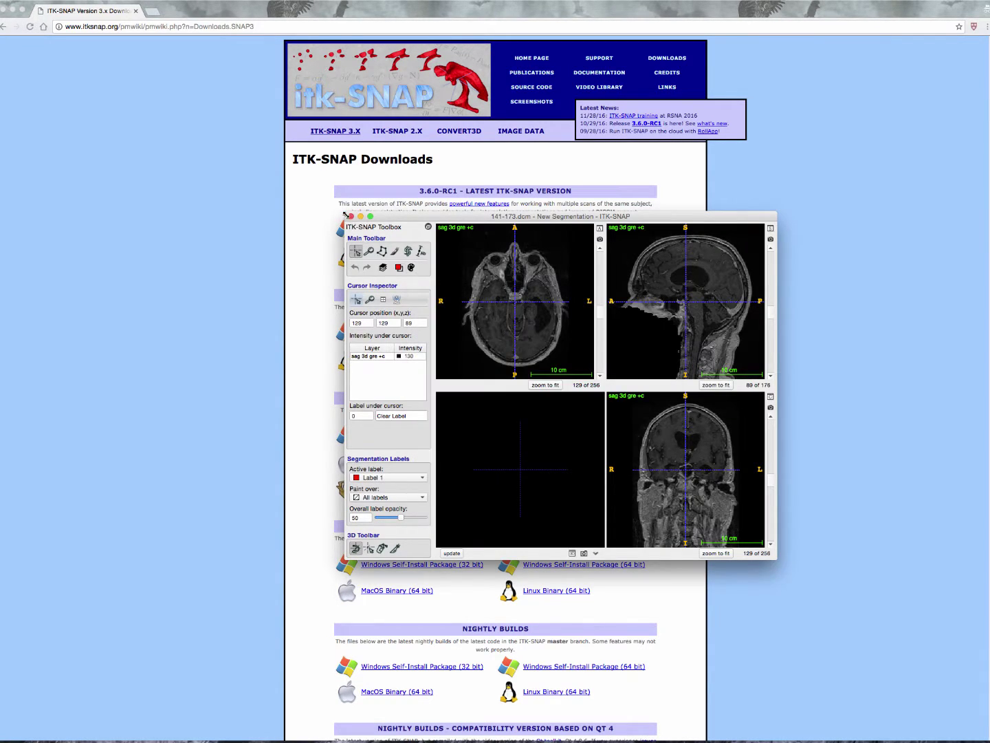
Enlarge the viewer window and inspect the dark ventricle region on the L side of the axial slices
{"action": "left_click_drag", "start_coordinate": [346, 214], "coordinate": [144, 69]}
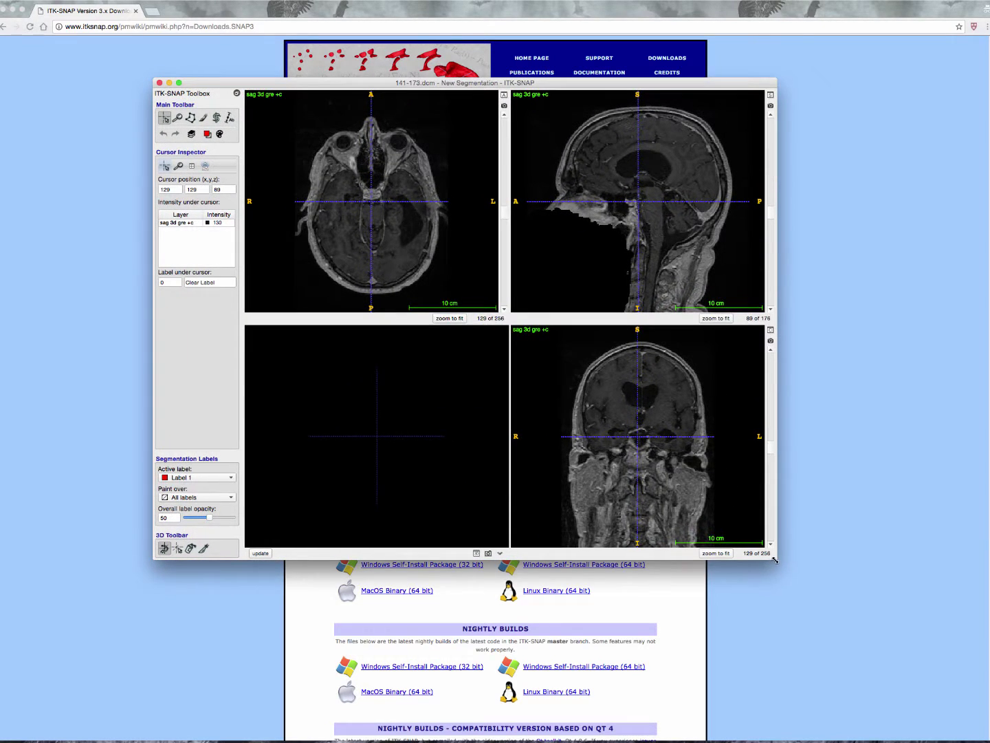
{"action": "left_click_drag", "start_coordinate": [778, 560], "coordinate": [914, 657]}
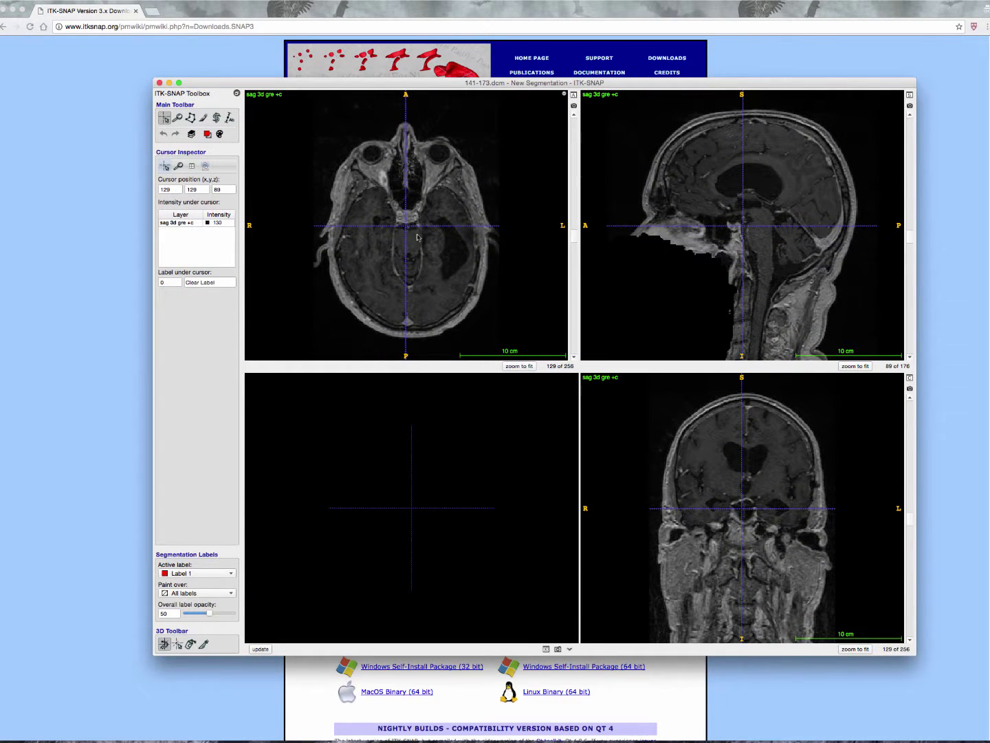
{"action": "left_click", "coordinate": [454, 258]}
{"action": "left_click", "coordinate": [454, 254]}
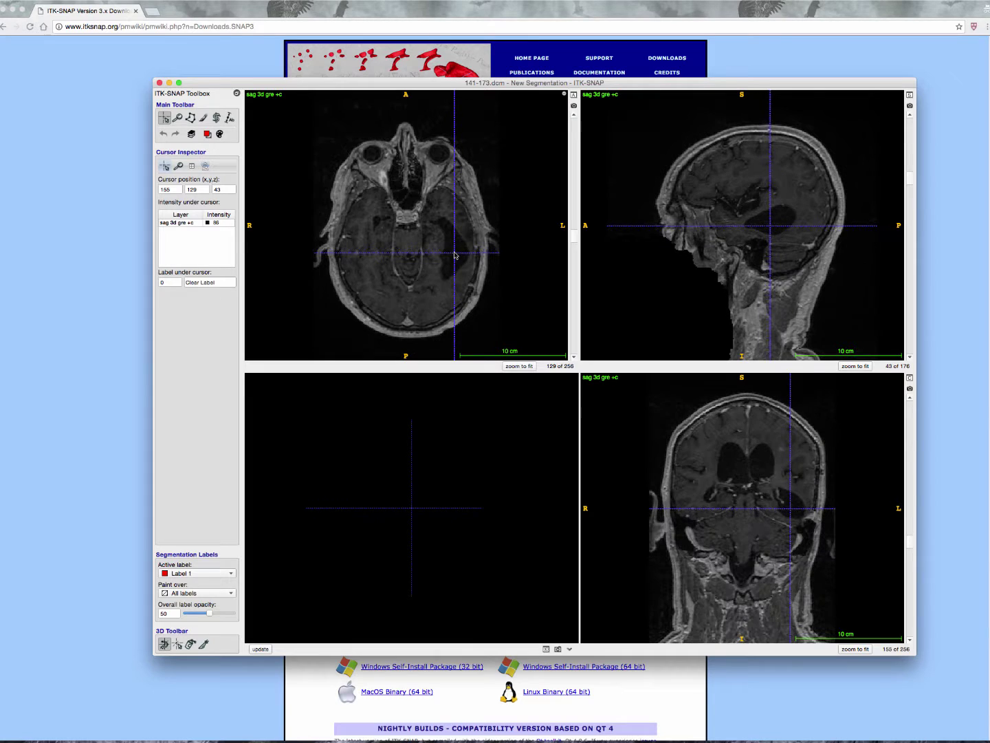
{"action": "scroll", "coordinate": [455, 254], "scroll_direction": "up", "scroll_amount": 6}
{"action": "scroll", "coordinate": [454, 255], "scroll_direction": "down", "scroll_amount": 5}
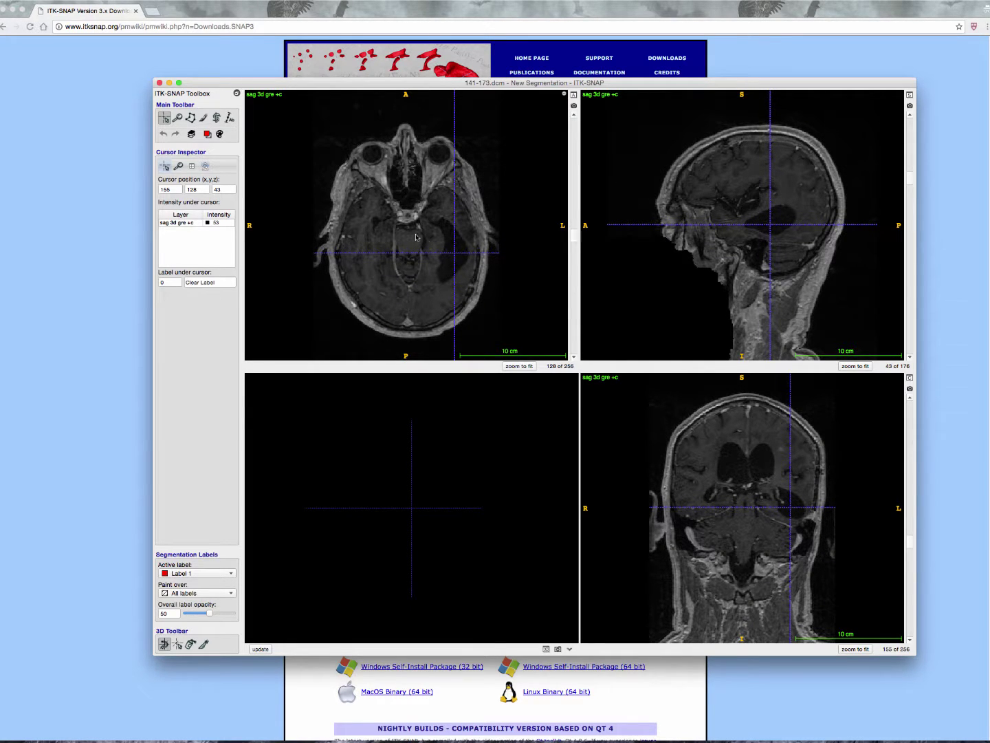
Presegment the whole volume for 3D snake segmentation with thresholds 0 to 229, and place the cursor inside the L-side ventricle at 159, 124, 43
{"action": "left_click", "coordinate": [216, 119]}
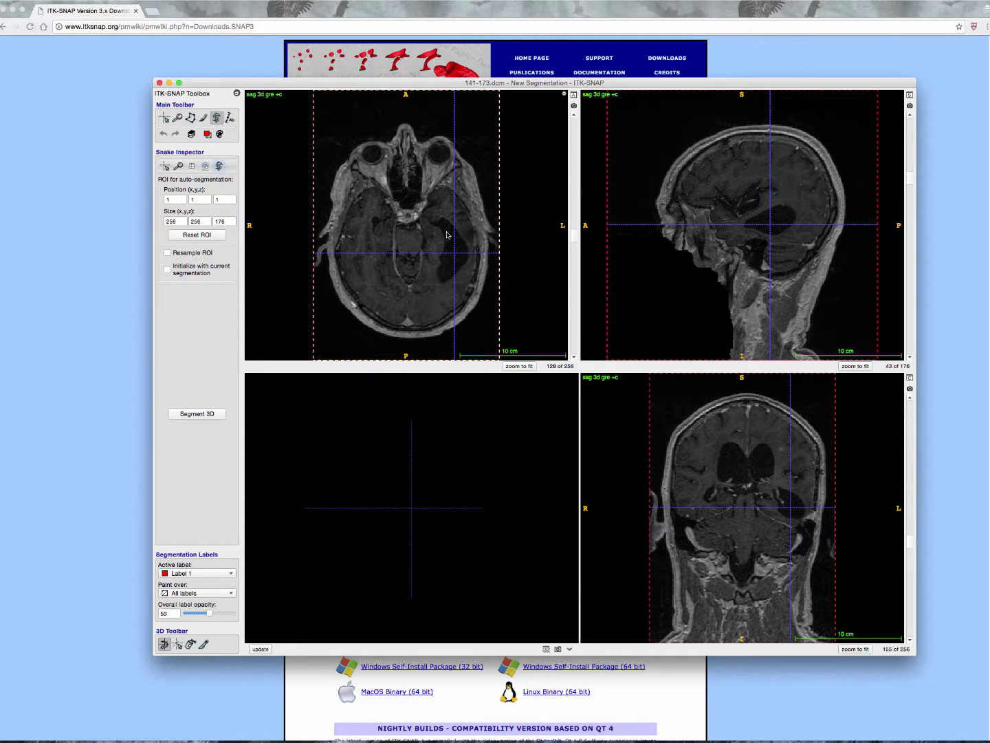
{"action": "left_click", "coordinate": [205, 414]}
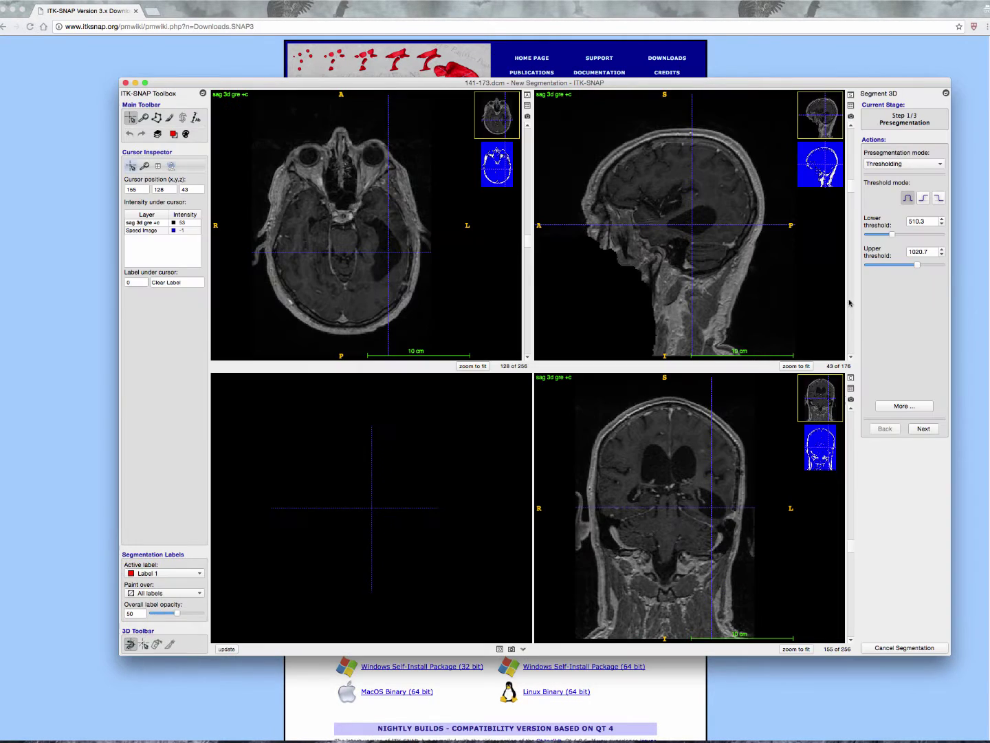
{"action": "left_click_drag", "start_coordinate": [911, 263], "coordinate": [878, 266]}
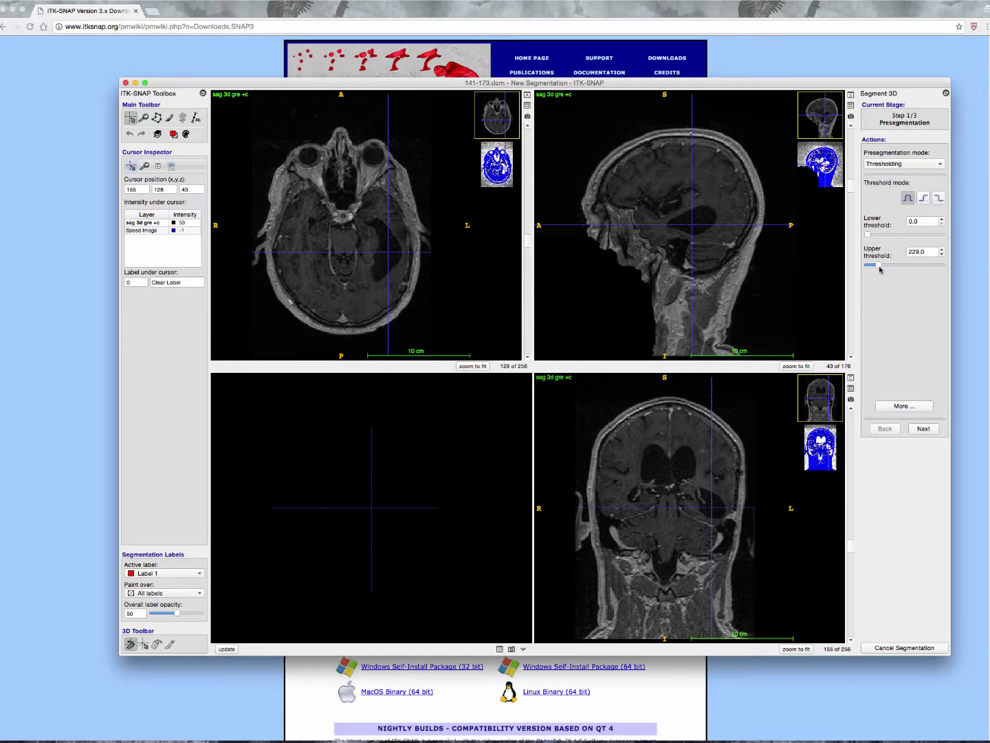
{"action": "left_click", "coordinate": [814, 170]}
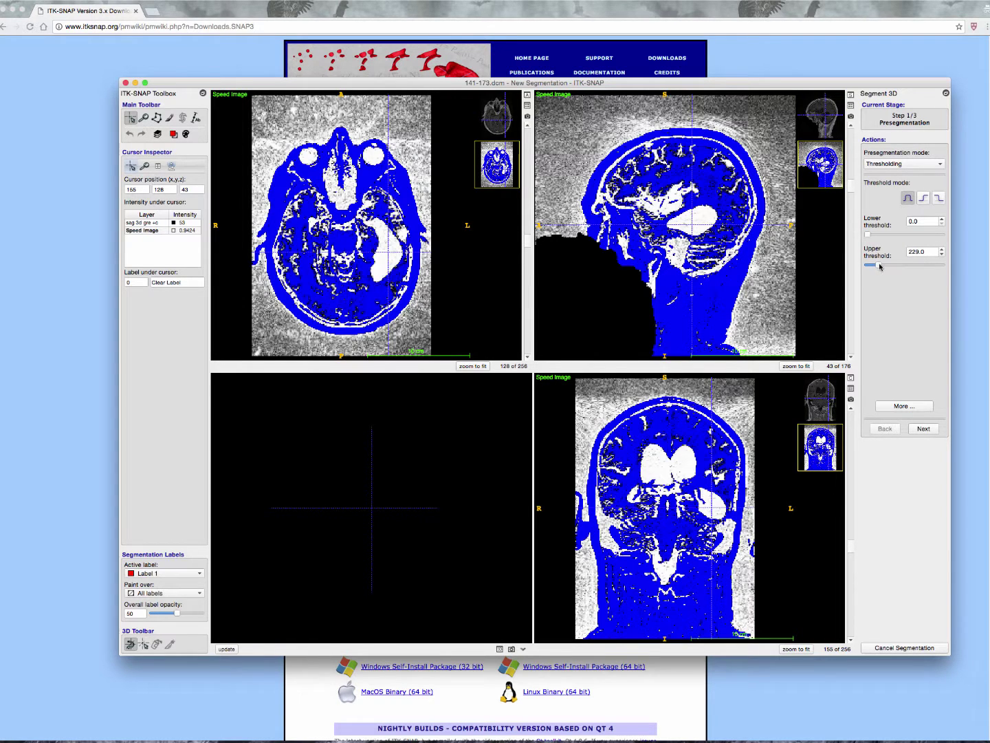
{"action": "left_click", "coordinate": [697, 222]}
{"action": "left_click", "coordinate": [924, 428]}
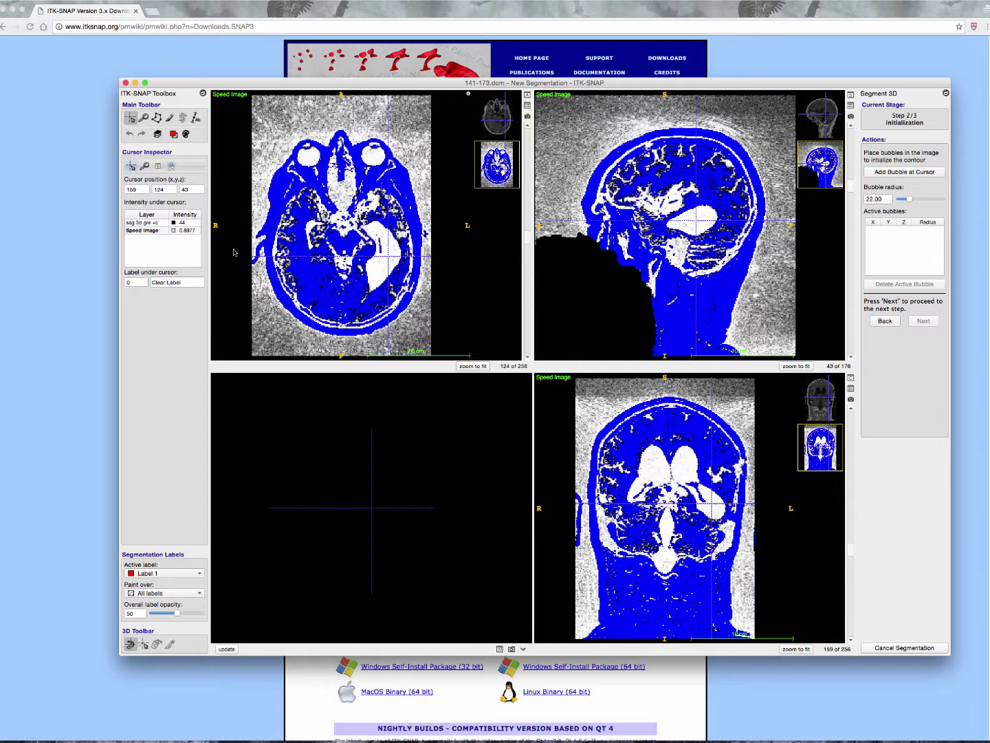
Rename segmentation Label 5 as Ventricles and make it the active label
{"action": "left_click", "coordinate": [5, 2]}
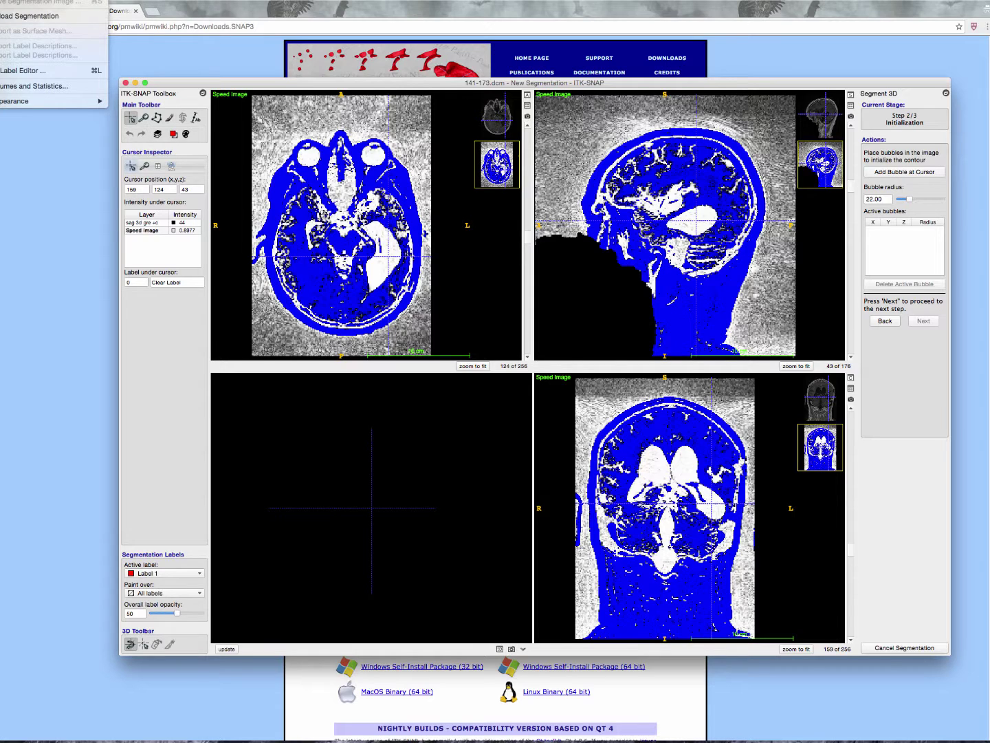
{"action": "left_click", "coordinate": [9, 72]}
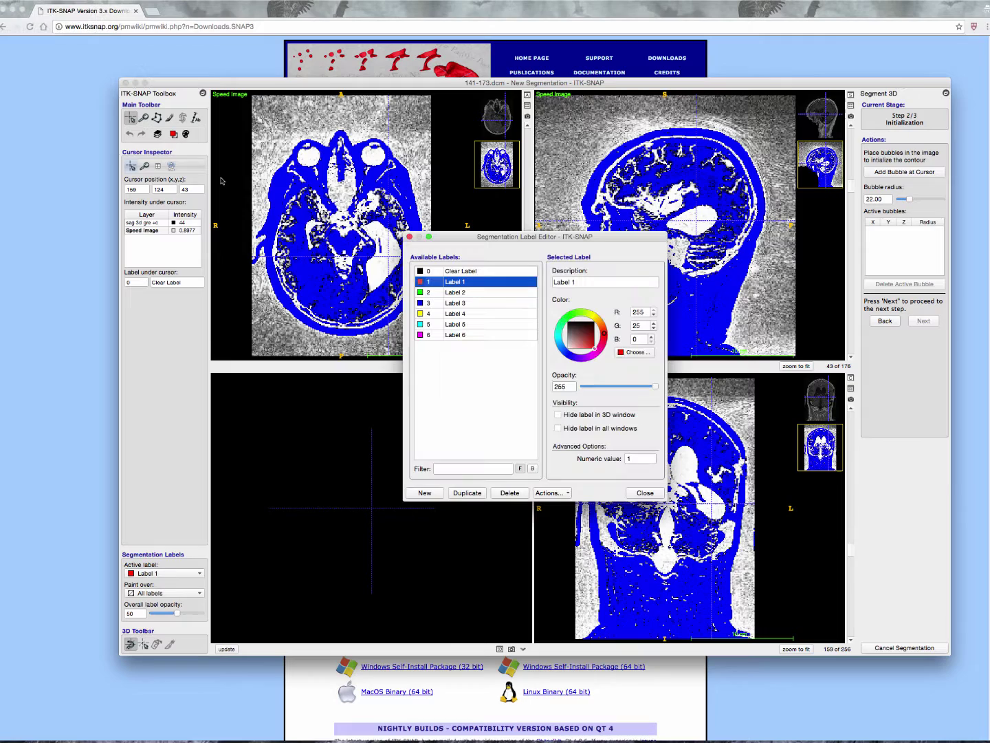
{"action": "left_click", "coordinate": [467, 293]}
{"action": "left_click", "coordinate": [467, 324]}
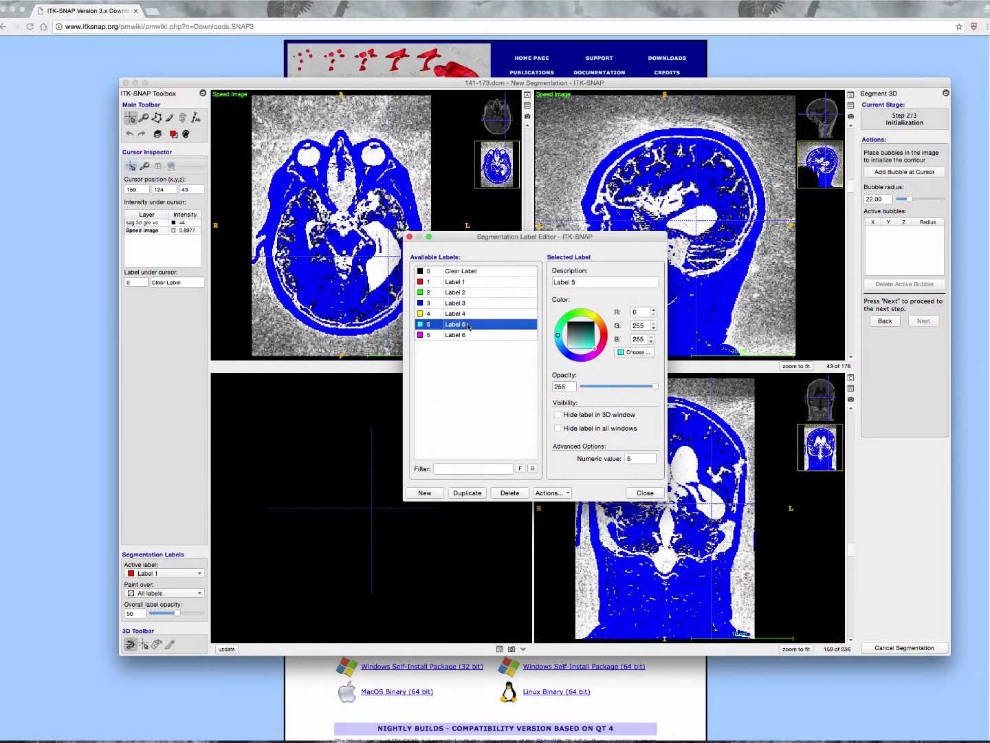
{"action": "key", "text": "Tab"}
{"action": "type", "text": "Ventricl"}
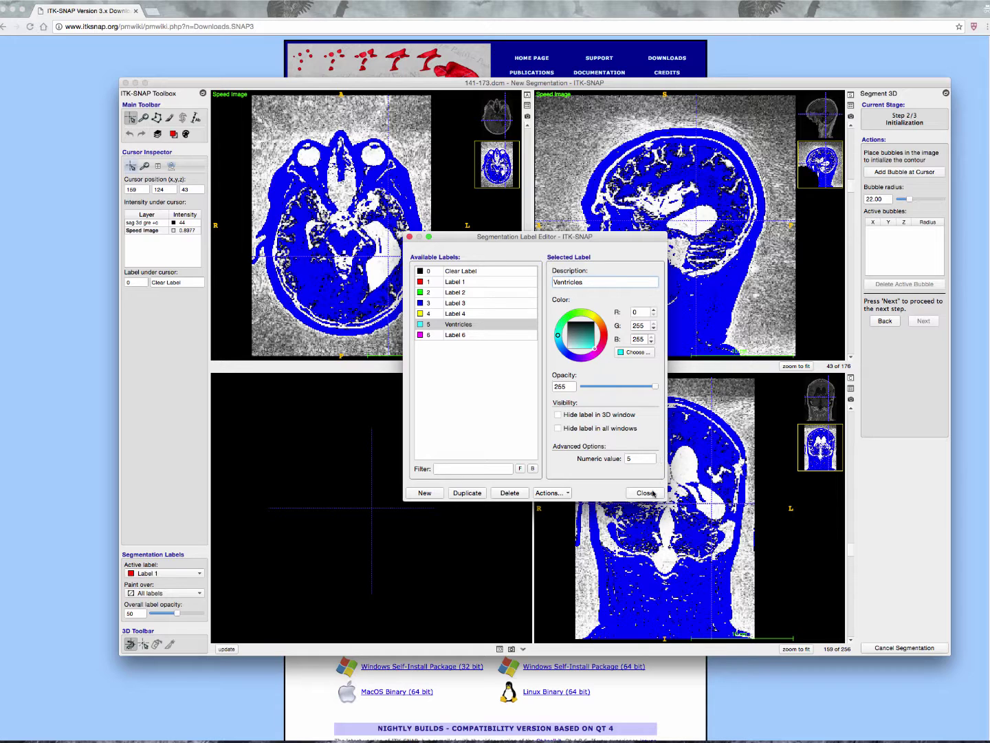
{"action": "left_click", "coordinate": [646, 493]}
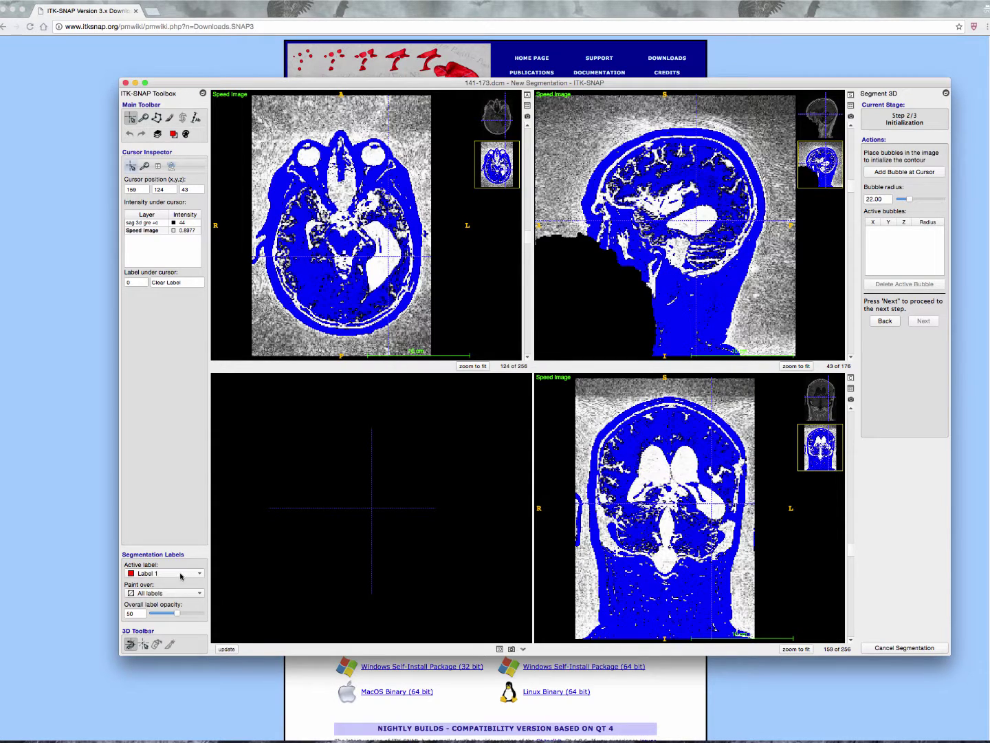
{"action": "left_click", "coordinate": [180, 573]}
{"action": "left_click", "coordinate": [176, 618]}
Add two seed bubbles of radius 10.5 inside the ventricles, at 159, 124, 43 and 159, 87, 100
{"action": "left_click", "coordinate": [900, 172]}
{"action": "left_click_drag", "start_coordinate": [910, 200], "coordinate": [902, 200]}
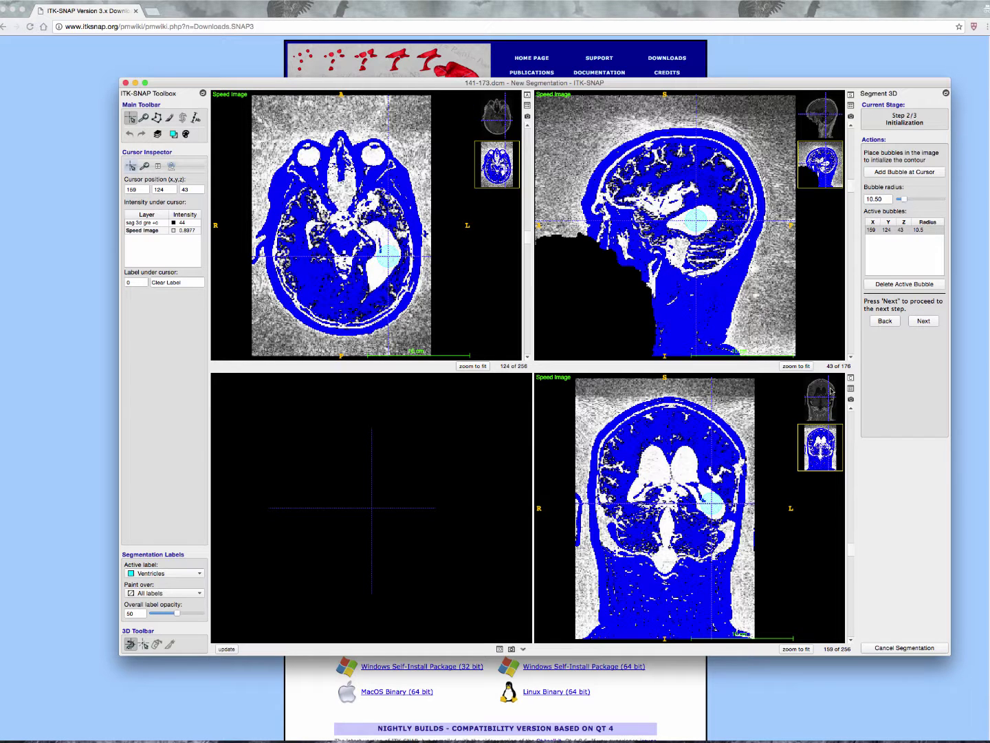
{"action": "left_click", "coordinate": [652, 467]}
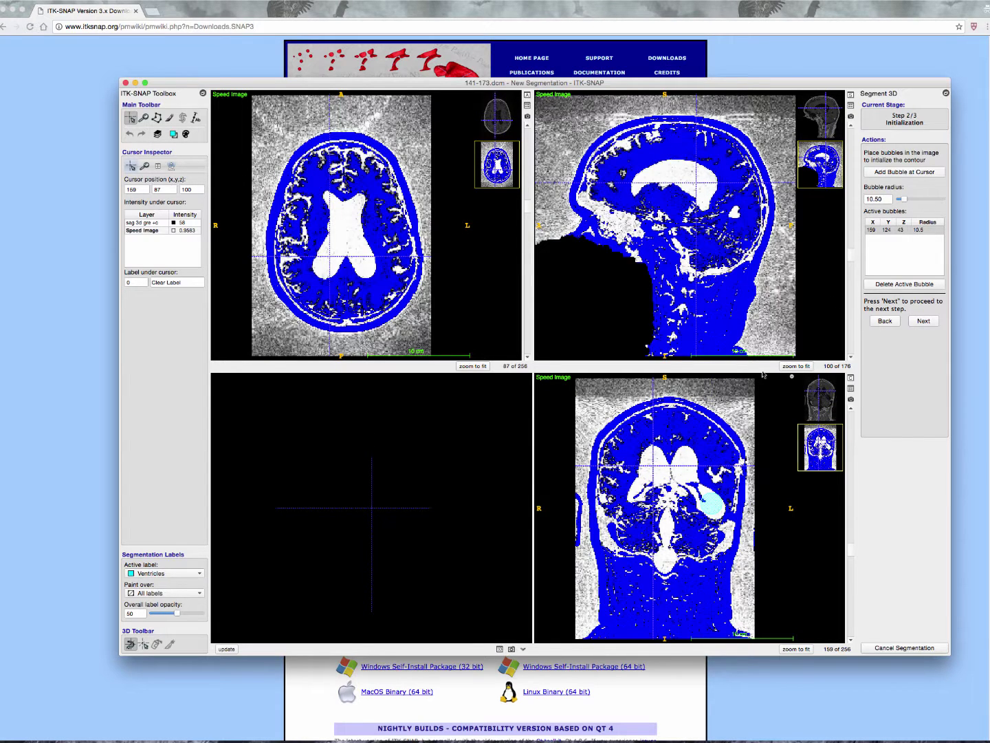
{"action": "left_click", "coordinate": [914, 172]}
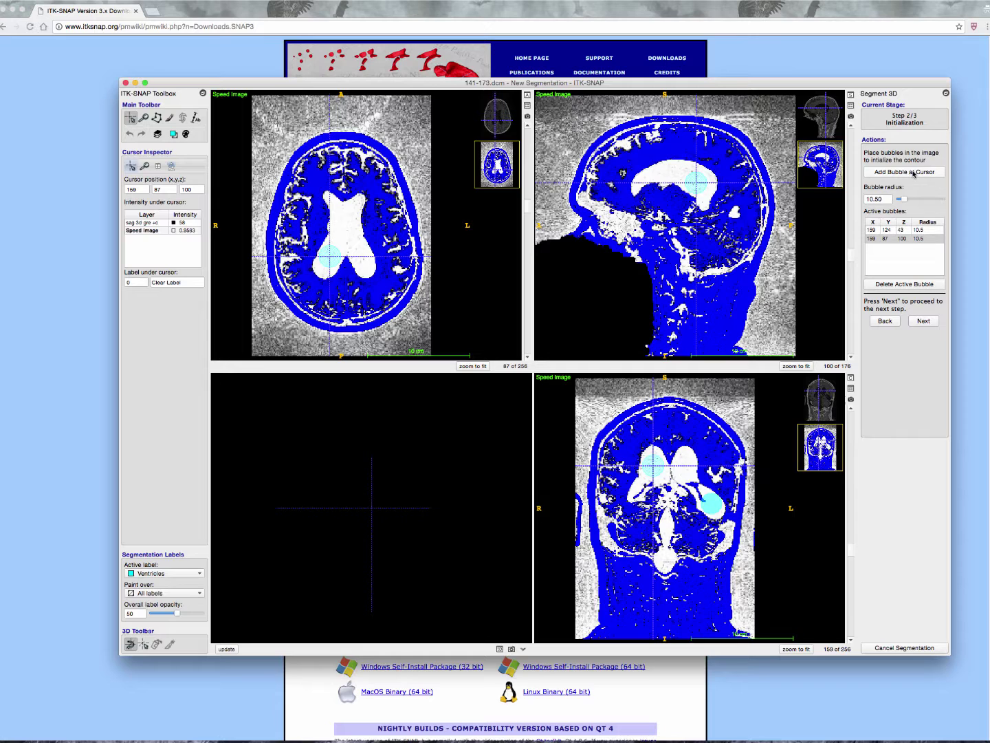
Add a third seed bubble of radius 6.5 in the front of the ventricle at 111, 87, 77, and proceed to contour evolution
{"action": "left_click", "coordinate": [353, 206]}
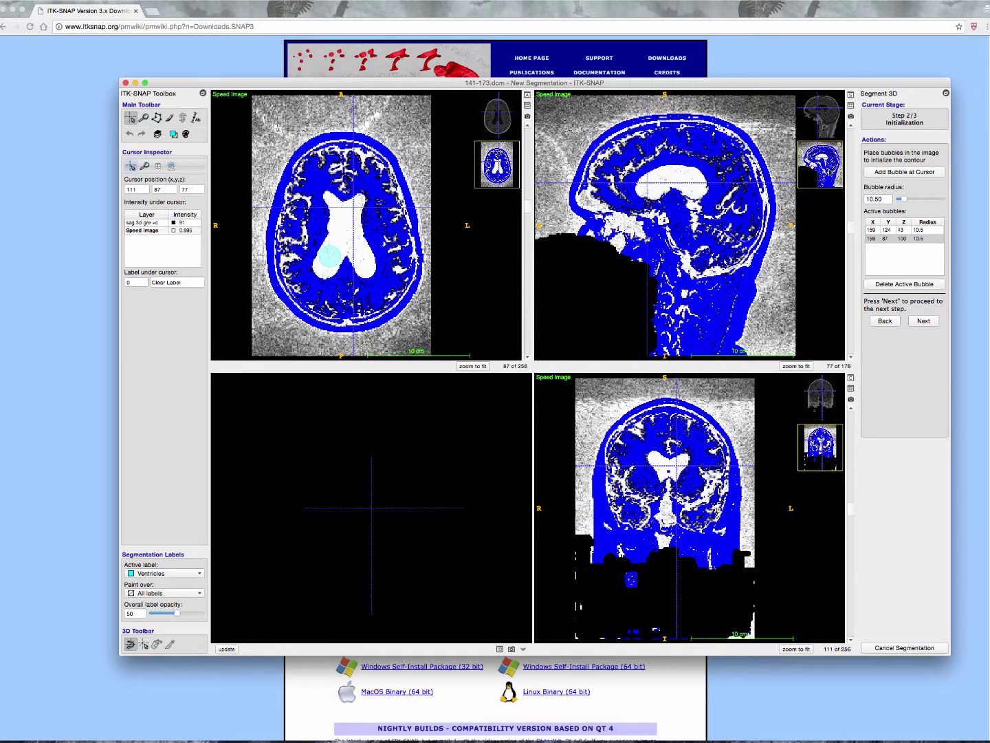
{"action": "left_click", "coordinate": [876, 173]}
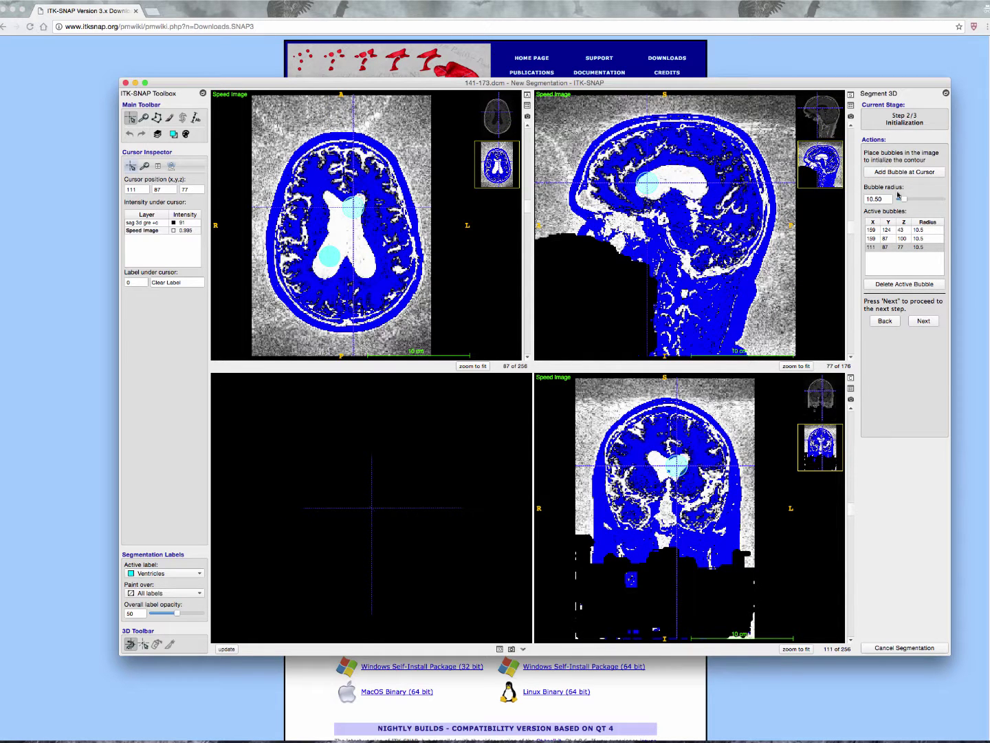
{"action": "left_click_drag", "start_coordinate": [905, 201], "coordinate": [903, 202]}
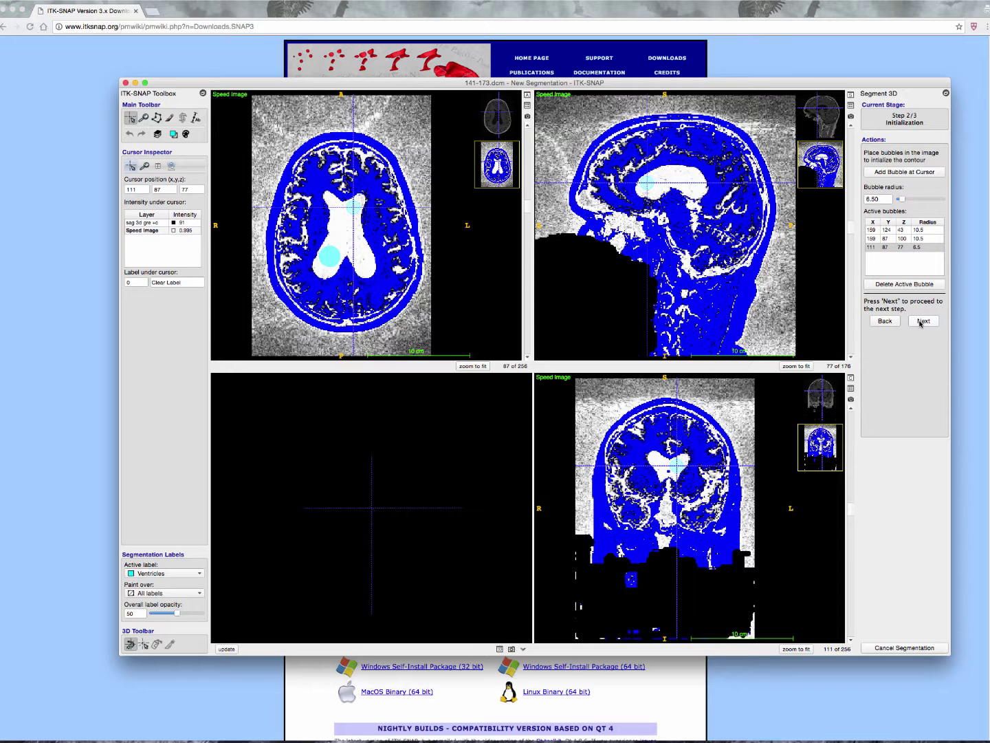
{"action": "left_click", "coordinate": [922, 322]}
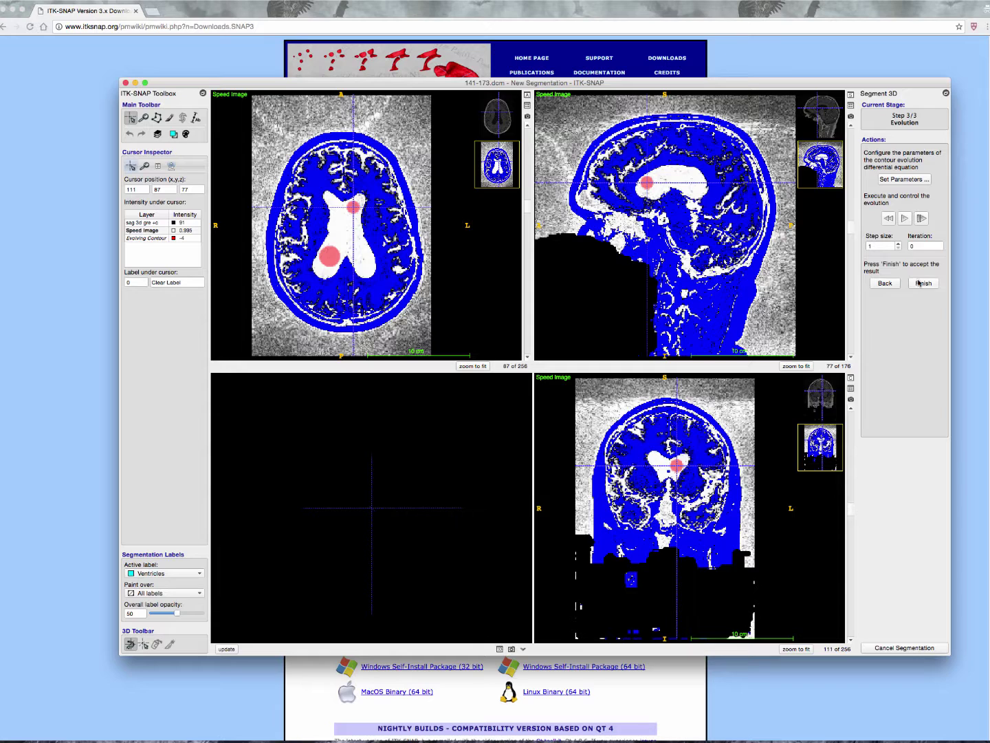
Evolve the contour from the seed bubbles until it fills the ventricles, checking the axial slices, and accept the segmentation
{"action": "left_click", "coordinate": [904, 220]}
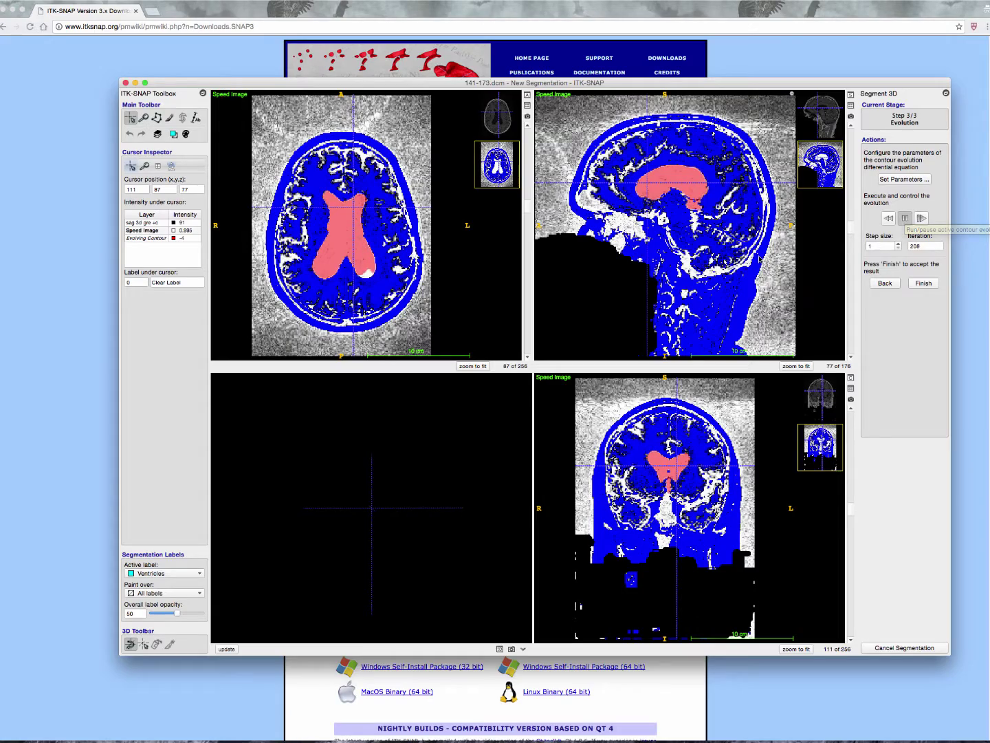
{"action": "scroll", "coordinate": [536, 221], "scroll_direction": "up", "scroll_amount": 2}
{"action": "scroll", "coordinate": [521, 214], "scroll_direction": "up", "scroll_amount": 20}
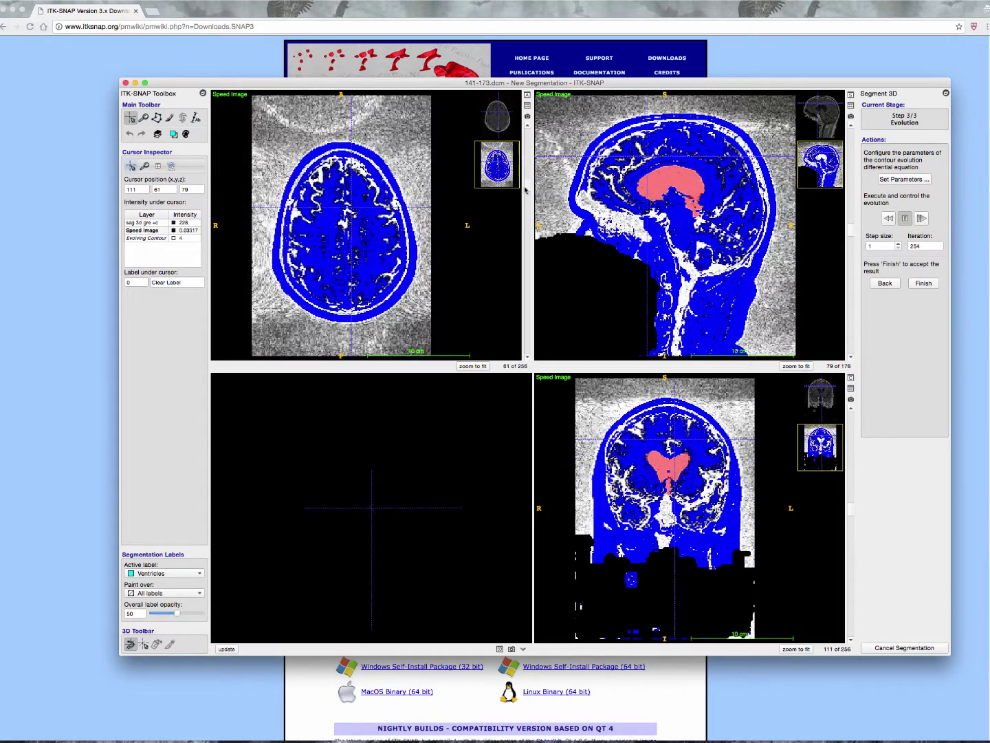
{"action": "scroll", "coordinate": [518, 214], "scroll_direction": "down", "scroll_amount": 20}
{"action": "scroll", "coordinate": [517, 214], "scroll_direction": "down", "scroll_amount": 15}
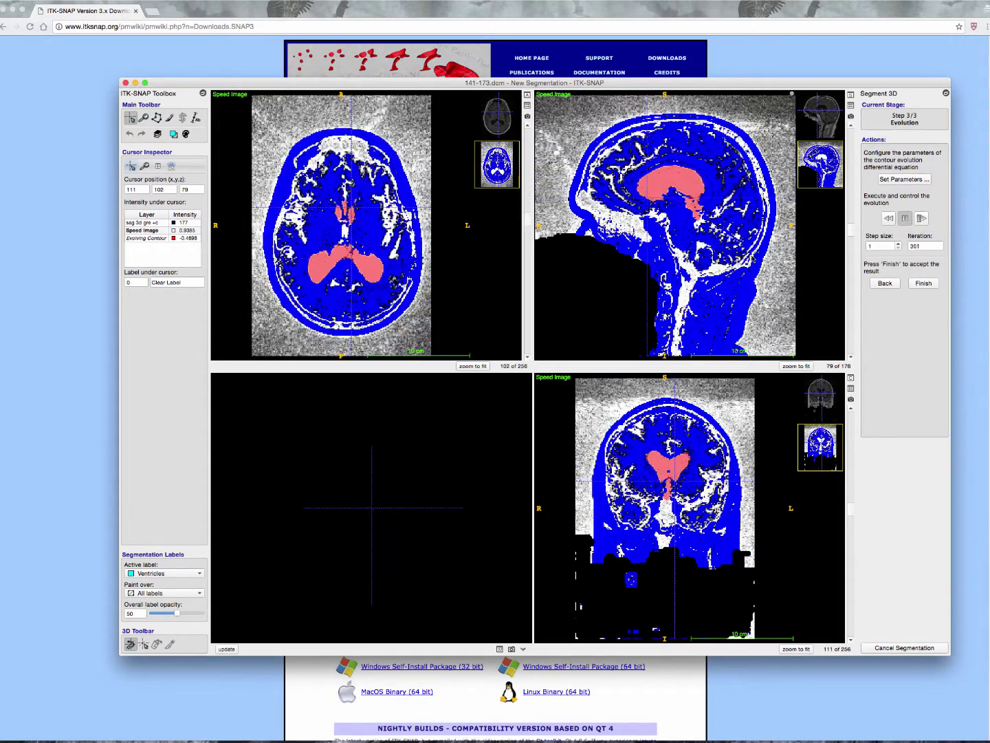
{"action": "left_click", "coordinate": [926, 286]}
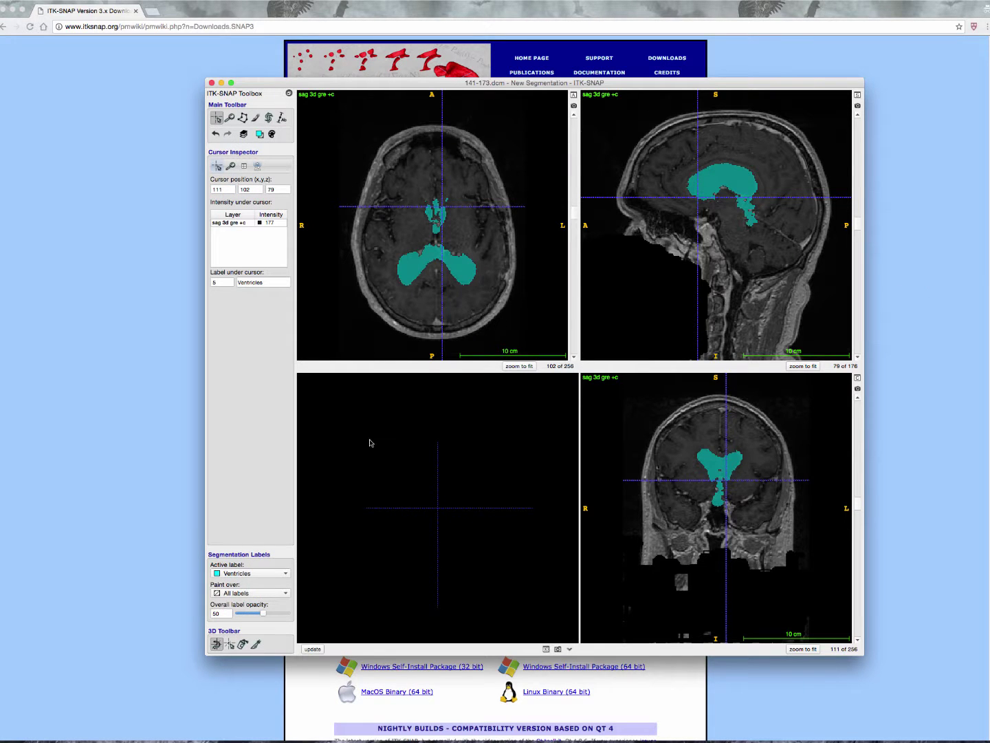
Generate the 3D rendering of the segmented ventricles, and rotate and enlarge it to examine their shape
{"action": "left_click", "coordinate": [312, 649]}
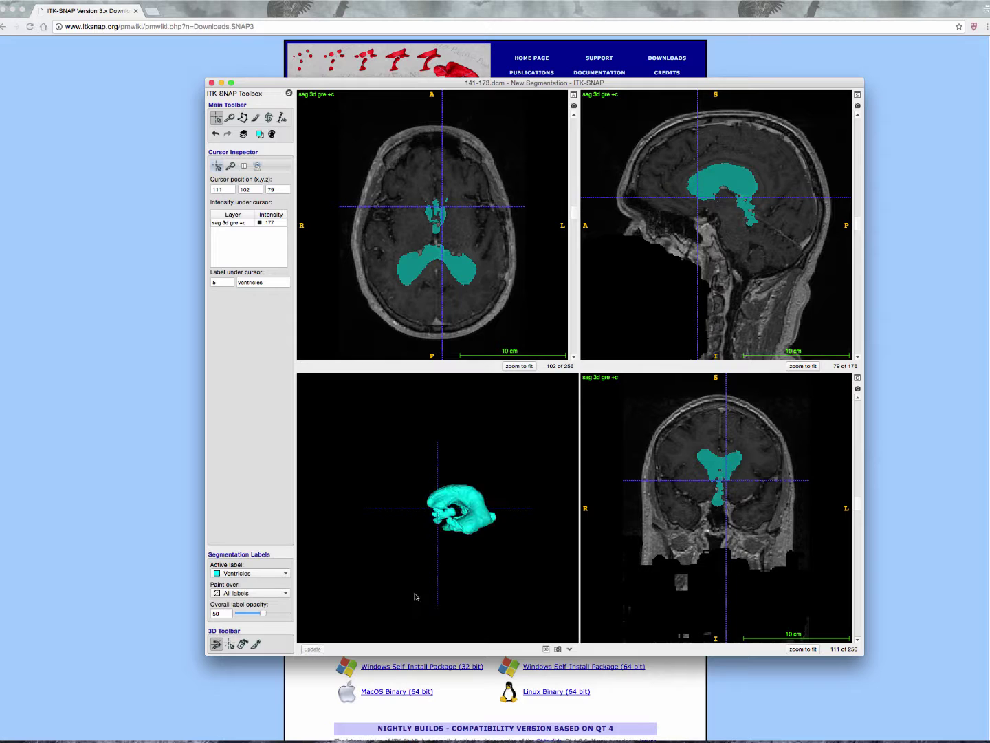
{"action": "mouse_move", "coordinate": [462, 500]}
{"action": "left_mouse_down"}
{"action": "mouse_move", "coordinate": [347, 509]}
{"action": "mouse_move", "coordinate": [452, 491]}
{"action": "left_mouse_up"}
{"action": "right_click_drag", "start_coordinate": [453, 491], "coordinate": [468, 420]}
{"action": "left_click_drag", "start_coordinate": [490, 482], "coordinate": [484, 557]}
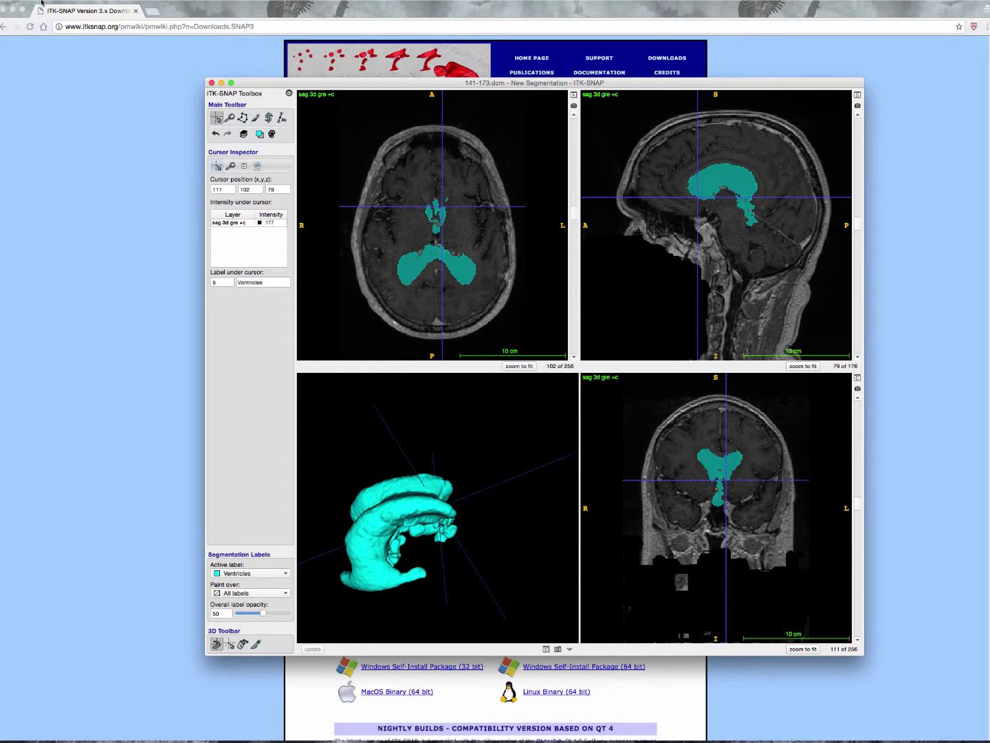
Save the segmentation image in NRRD format as ventricles.nrrd in the dcmqi-tutorial folder
{"action": "left_click", "coordinate": [15, 0]}
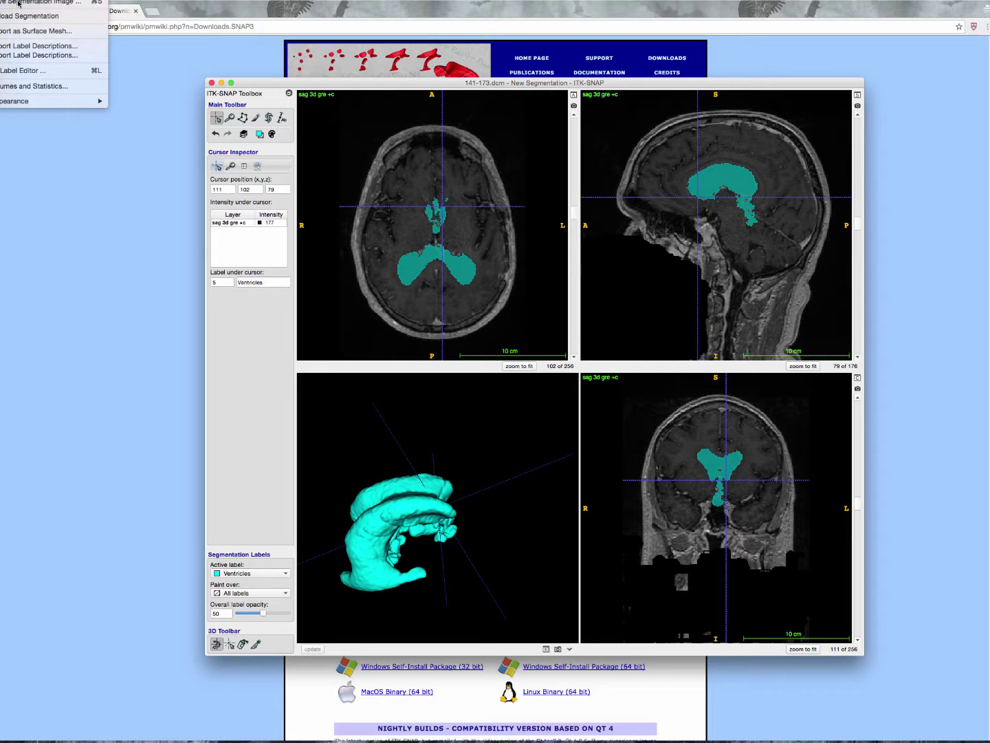
{"action": "left_click", "coordinate": [41, 2]}
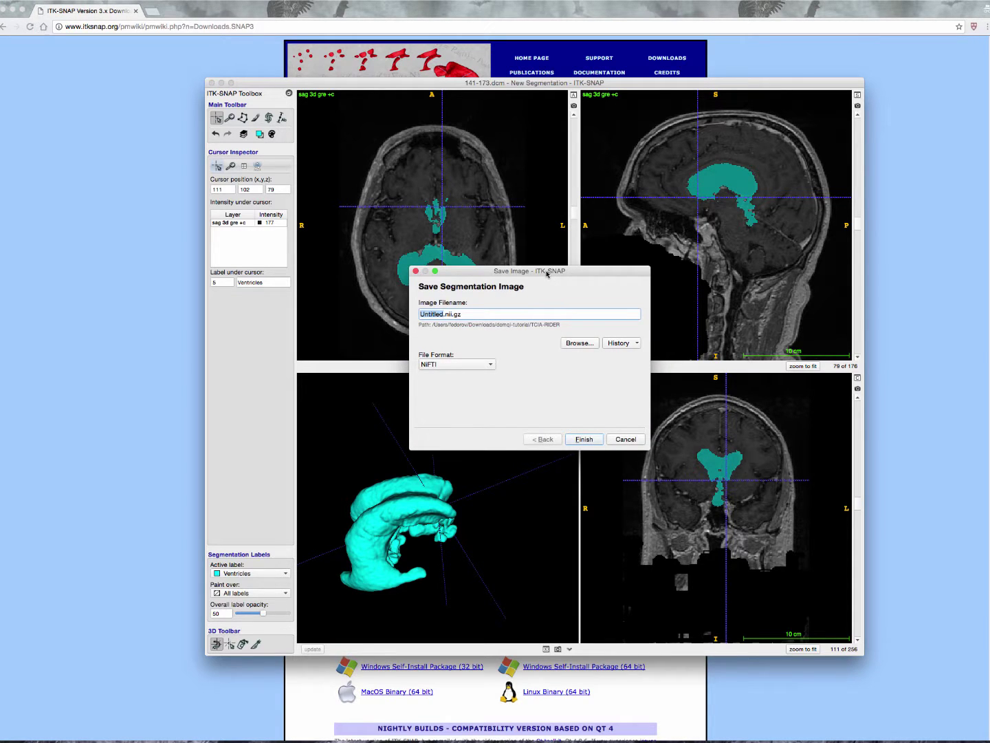
{"action": "left_click", "coordinate": [457, 364]}
{"action": "left_click", "coordinate": [517, 379]}
{"action": "type", "text": "ventricles.nrrd"}
{"action": "left_click", "coordinate": [586, 343]}
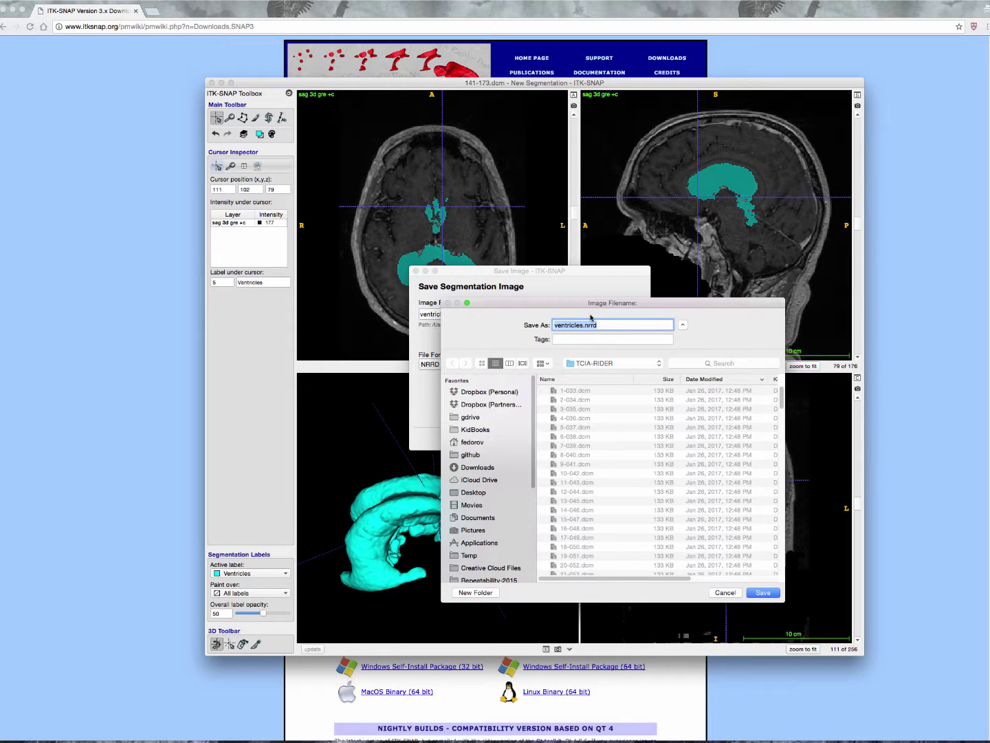
{"action": "left_click", "coordinate": [606, 365]}
{"action": "left_click", "coordinate": [603, 368]}
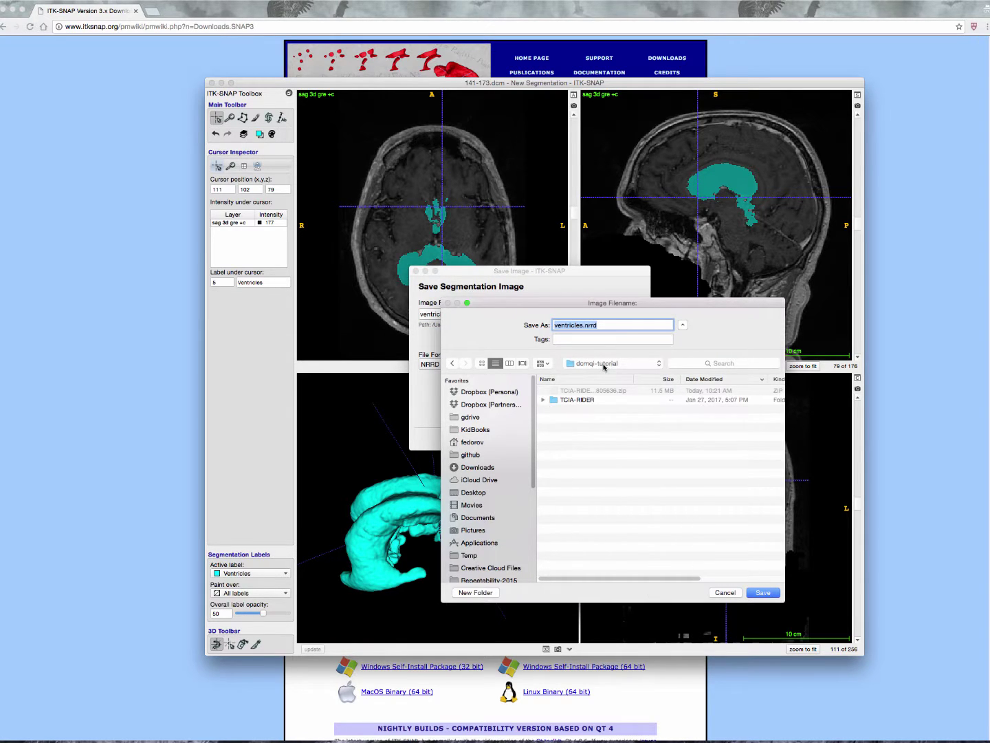
{"action": "left_click", "coordinate": [764, 593]}
{"action": "left_click", "coordinate": [597, 441]}
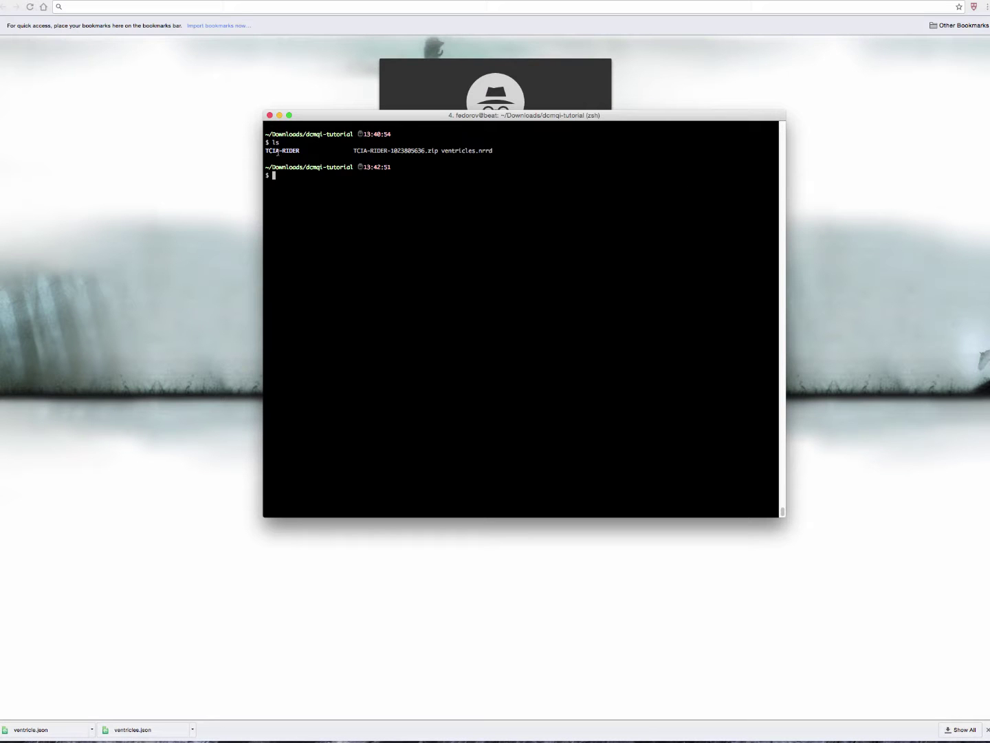
Check the terminal's dcmqi-tutorial listing for the TCIA-RIDER folder and the ventricles.nrrd file
{"action": "double_click", "coordinate": [277, 150]}
{"action": "double_click", "coordinate": [471, 151]}
{"action": "left_click", "coordinate": [434, 188]}
{"action": "double_click", "coordinate": [463, 151]}
Switch to the browser and open the segmentation metadata page at qiicr.org/dcmqi/#/seg
{"action": "left_click", "coordinate": [294, 90]}
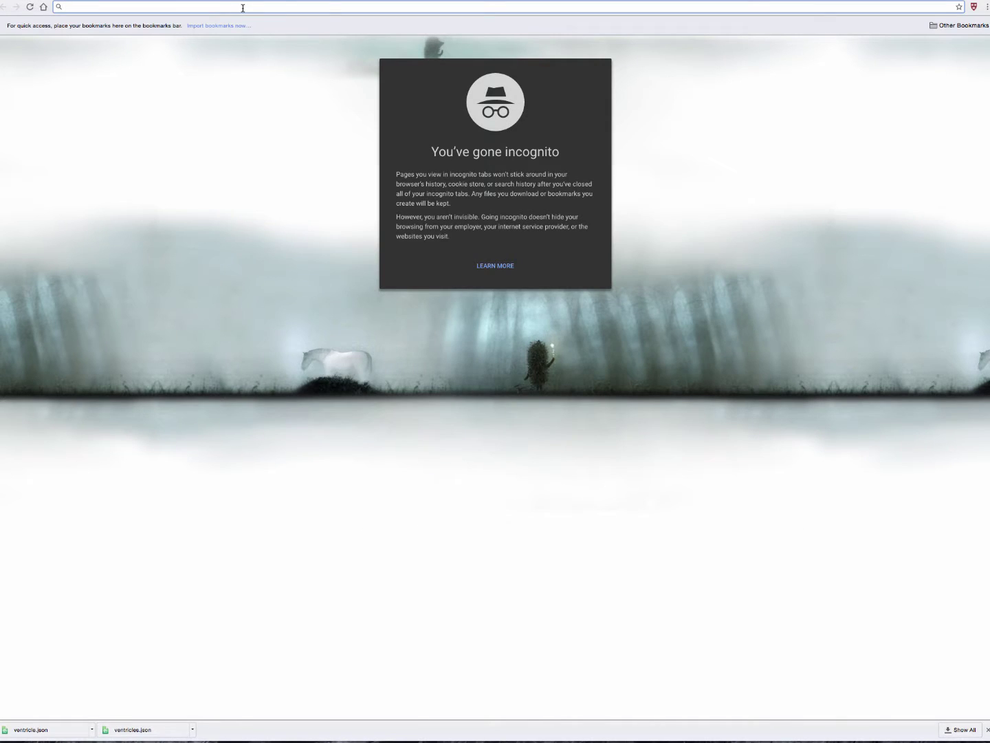
{"action": "type", "text": "qiicr.org"}
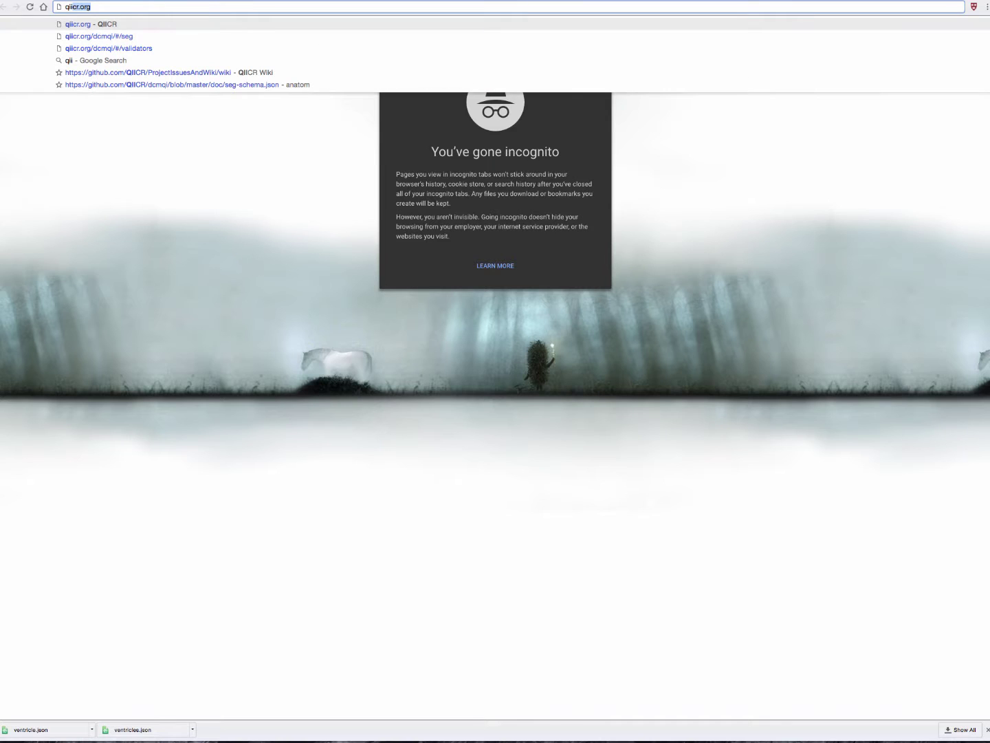
{"action": "key", "text": "Down"}
{"action": "key", "text": "Return"}
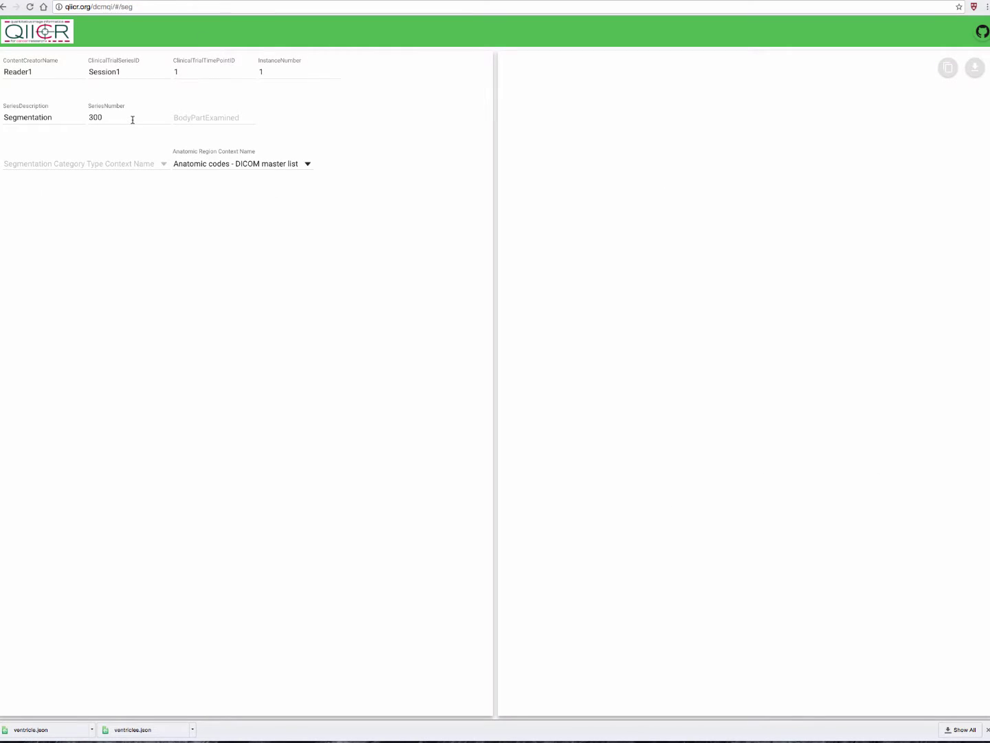
Enter the content creator's name, the series description "Segmentation of ventricles" and the examined body part BRAIN
{"action": "double_click", "coordinate": [40, 71]}
{"action": "type", "text": "Andrey"}
{"action": "double_click", "coordinate": [50, 121]}
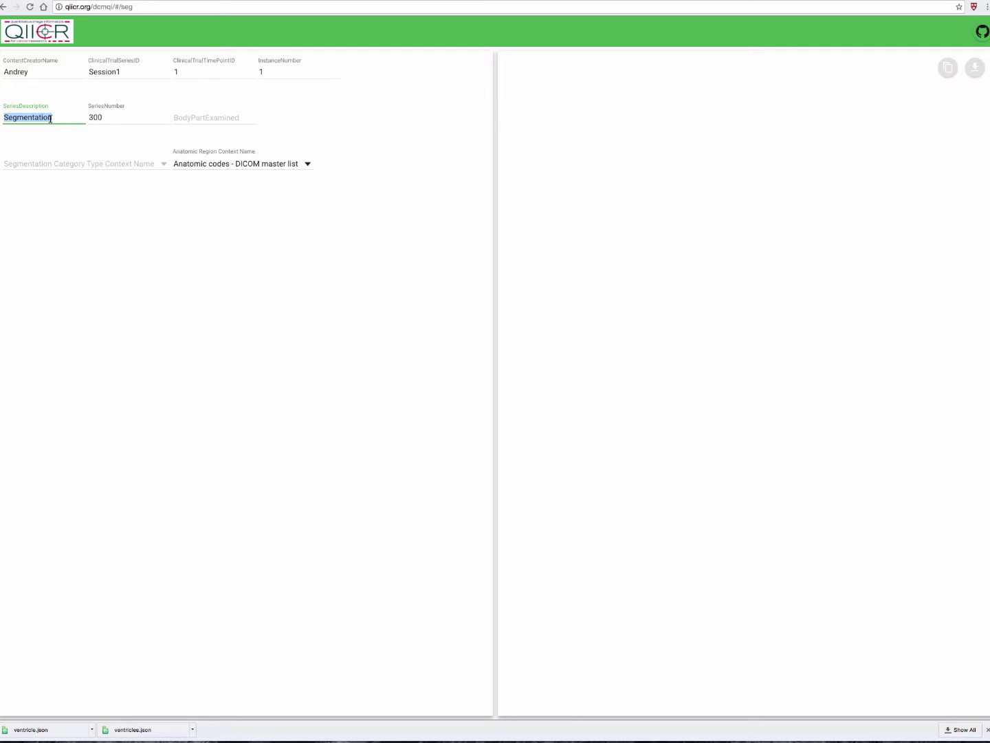
{"action": "type", "text": "Segmentation "}
{"action": "type", "text": "of ventricles"}
{"action": "left_click", "coordinate": [187, 118]}
{"action": "type", "text": "BRAIN"}
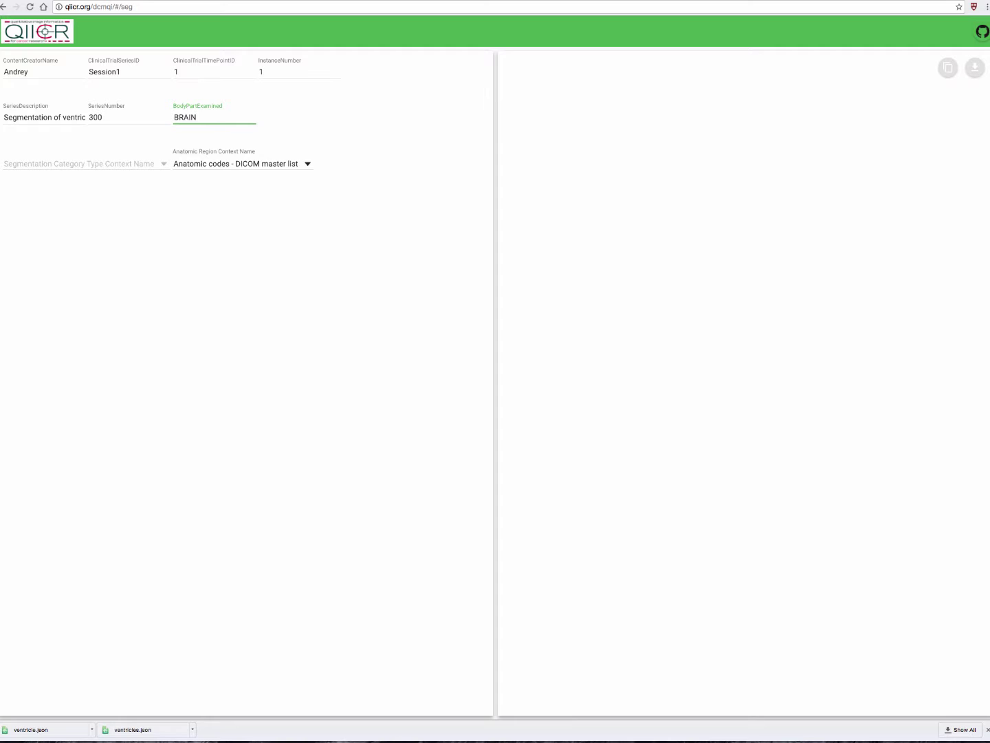
Choose the DICOM master list as segmentation category context, and set the segment description to Ventricles and algorithm name to itk-SNAP
{"action": "left_click", "coordinate": [104, 165]}
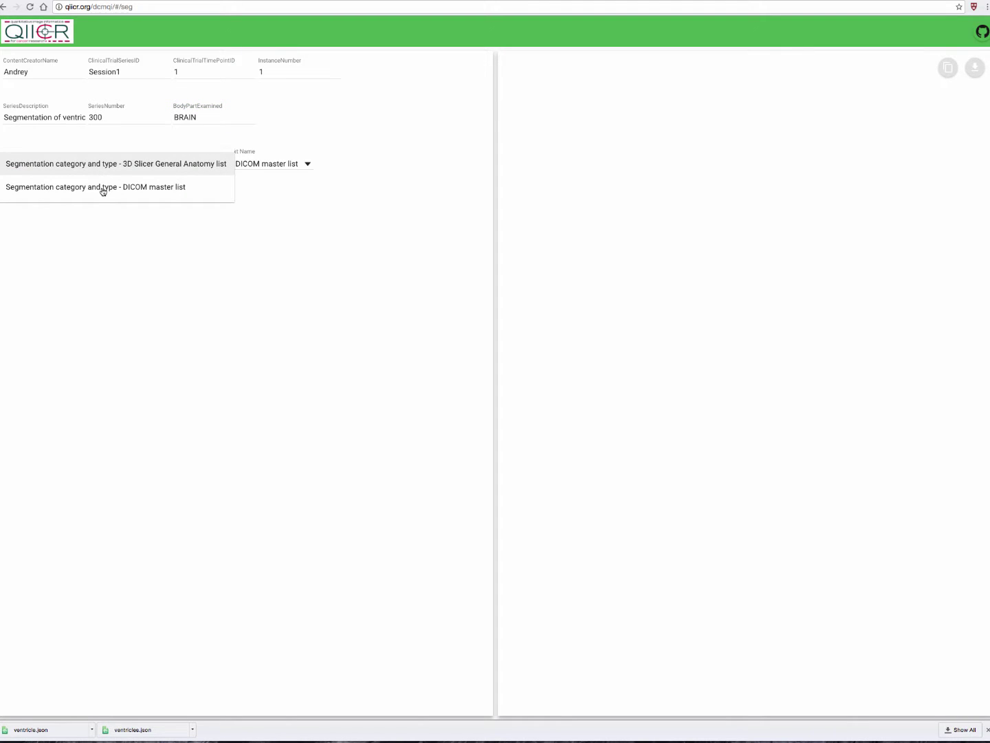
{"action": "left_click", "coordinate": [103, 189]}
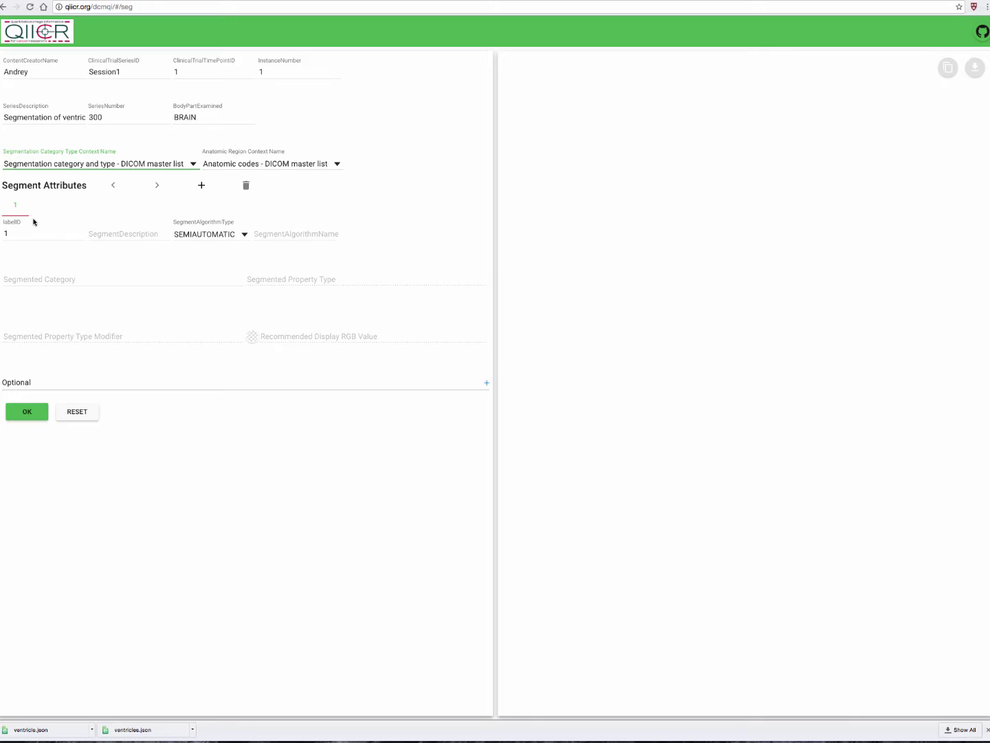
{"action": "left_click", "coordinate": [107, 232]}
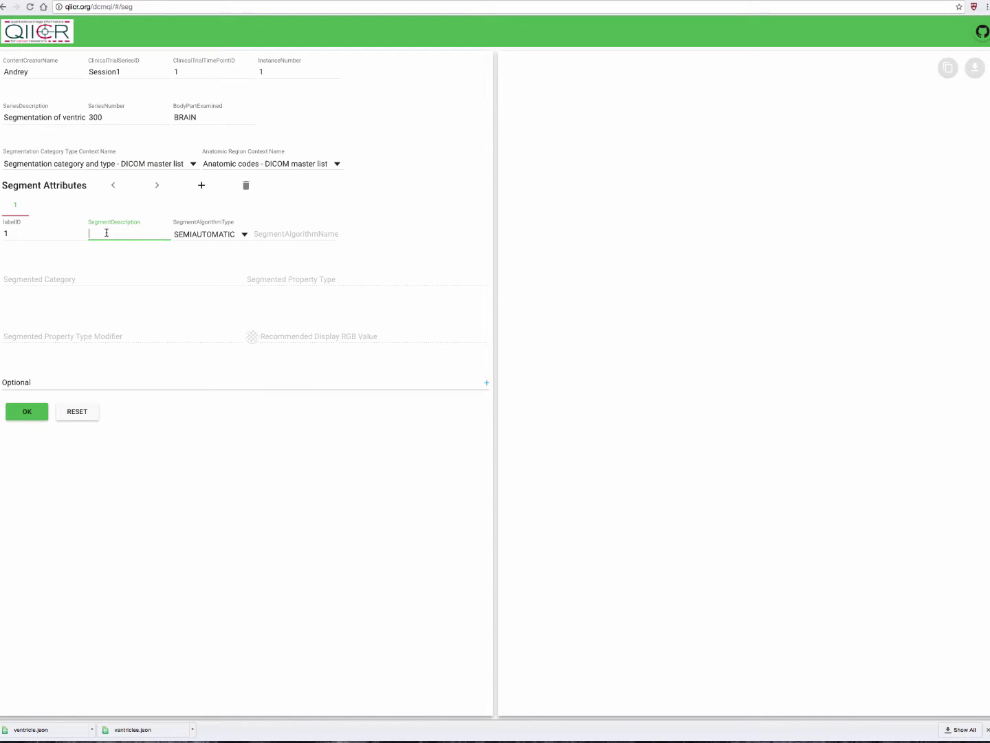
{"action": "type", "text": "Ventricles"}
{"action": "left_click", "coordinate": [279, 234]}
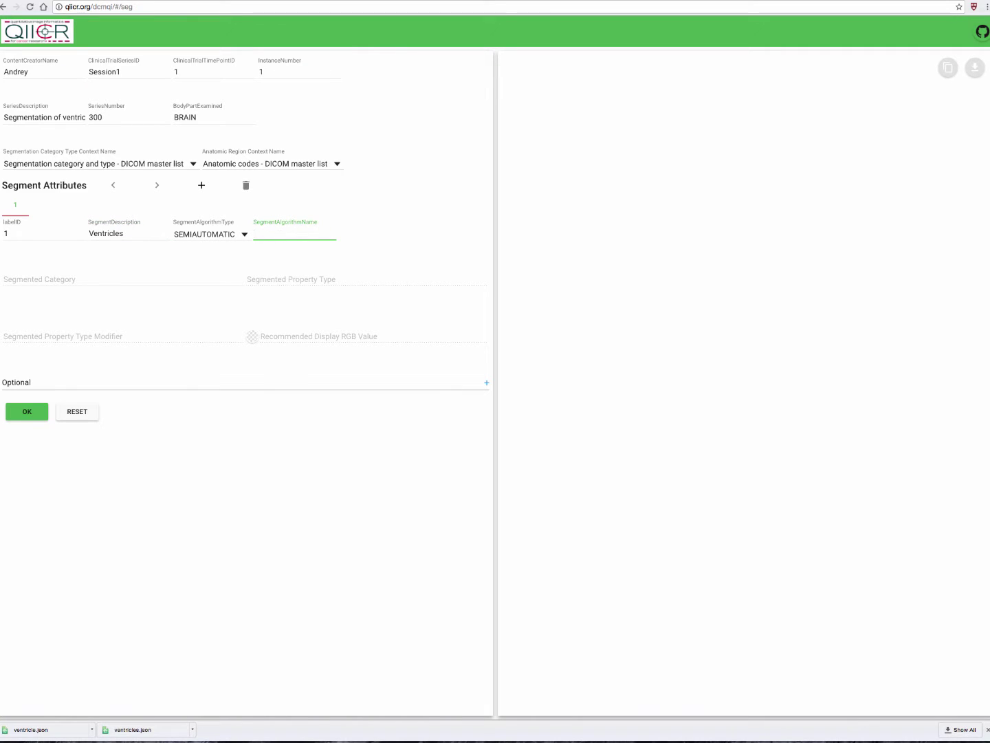
{"action": "type", "text": "SNAP"}
Set the segmented category to Anatomical Structure and the segmented property type to Brain ventricle
{"action": "left_click", "coordinate": [102, 279]}
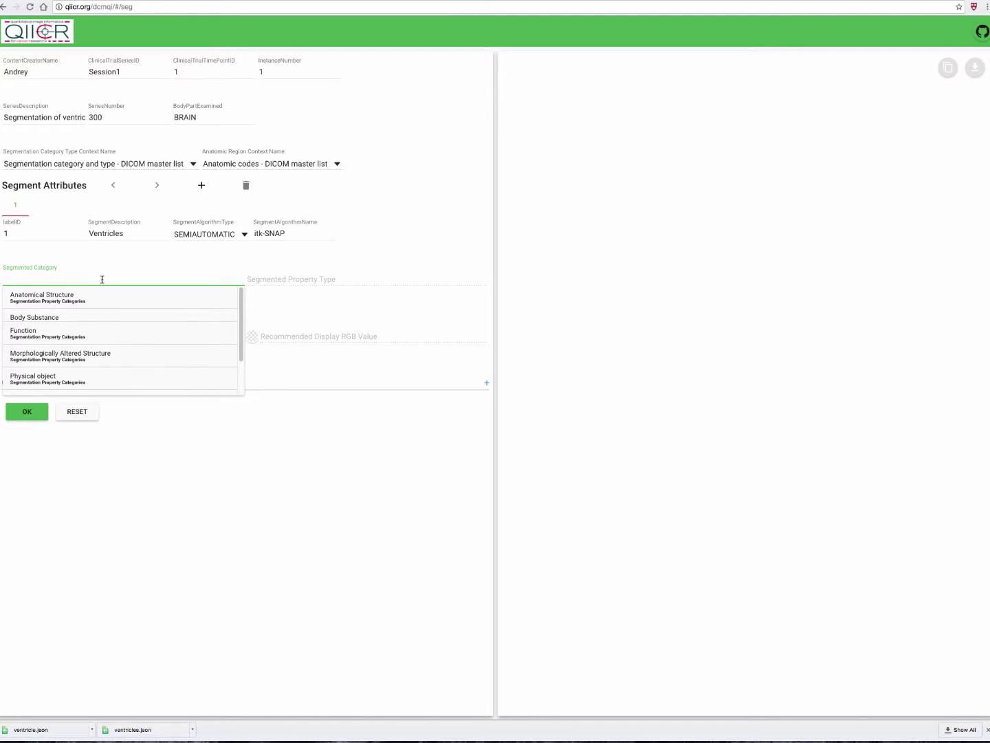
{"action": "left_click", "coordinate": [83, 297]}
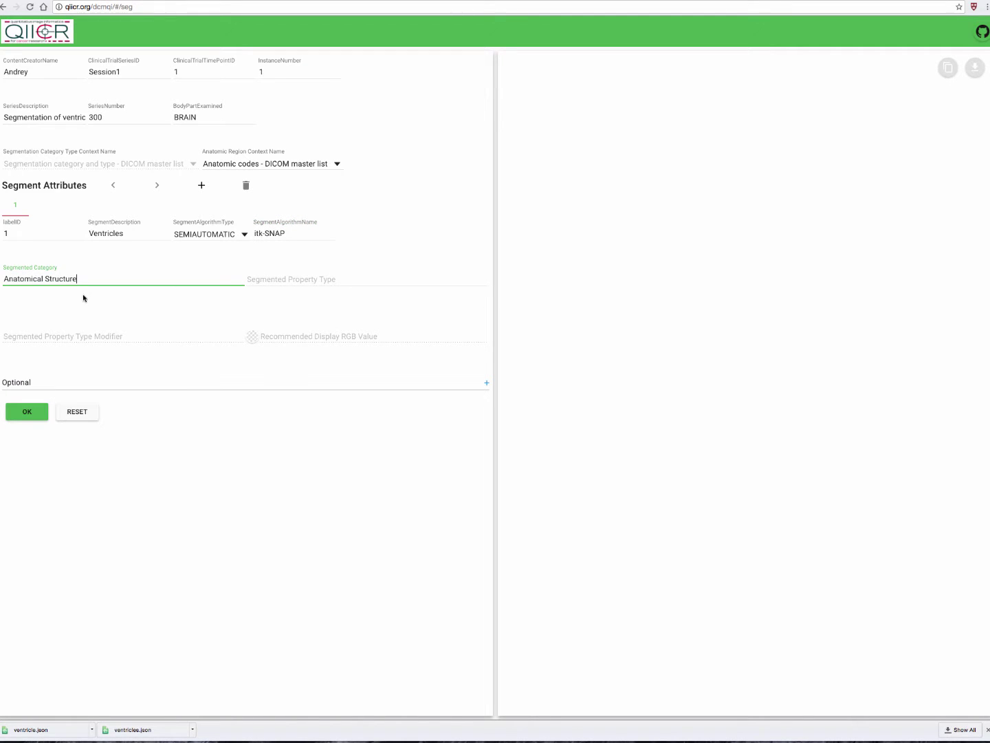
{"action": "left_click", "coordinate": [288, 280]}
{"action": "type", "text": "ventri"}
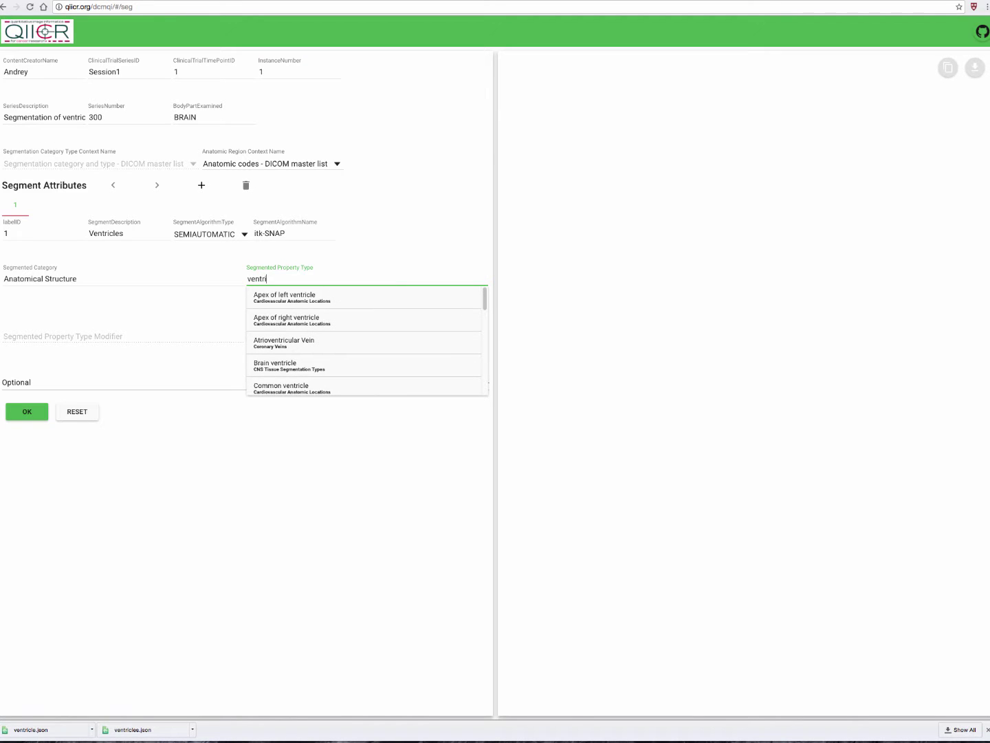
{"action": "left_click", "coordinate": [294, 366]}
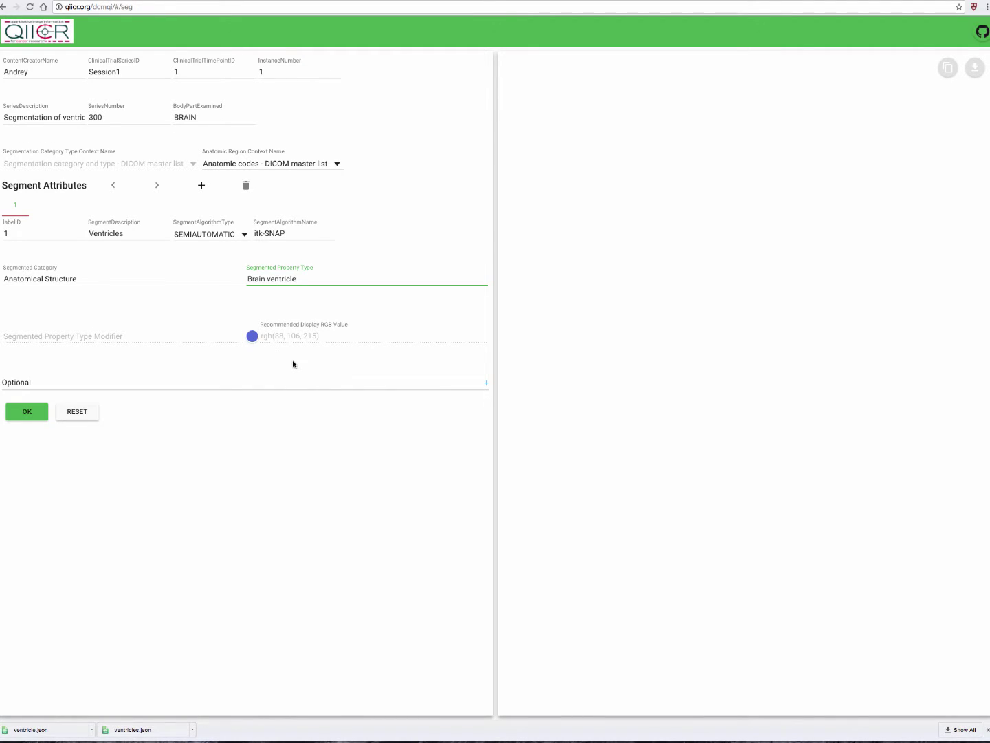
Set the segment's recommended display color to rgb(0,255,255)
{"action": "left_click", "coordinate": [252, 337]}
{"action": "left_click", "coordinate": [478, 276]}
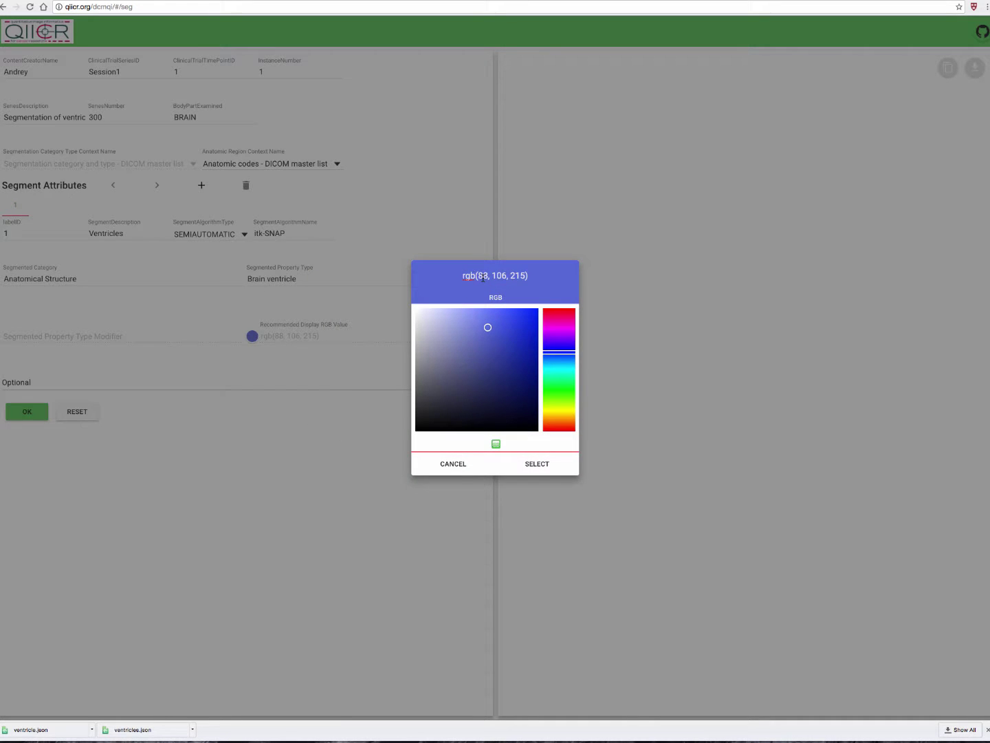
{"action": "key", "text": "Delete"}
{"action": "key", "text": "Delete"}
{"action": "key", "text": "Delete"}
{"action": "key", "text": "Delete"}
{"action": "key", "text": "Delete"}
{"action": "key", "text": "Delete"}
{"action": "key", "text": "Delete"}
{"action": "key", "text": "Delete"}
{"action": "key", "text": "Delete"}
{"action": "key", "text": "Delete"}
{"action": "key", "text": "Delete"}
{"action": "key", "text": "Delete"}
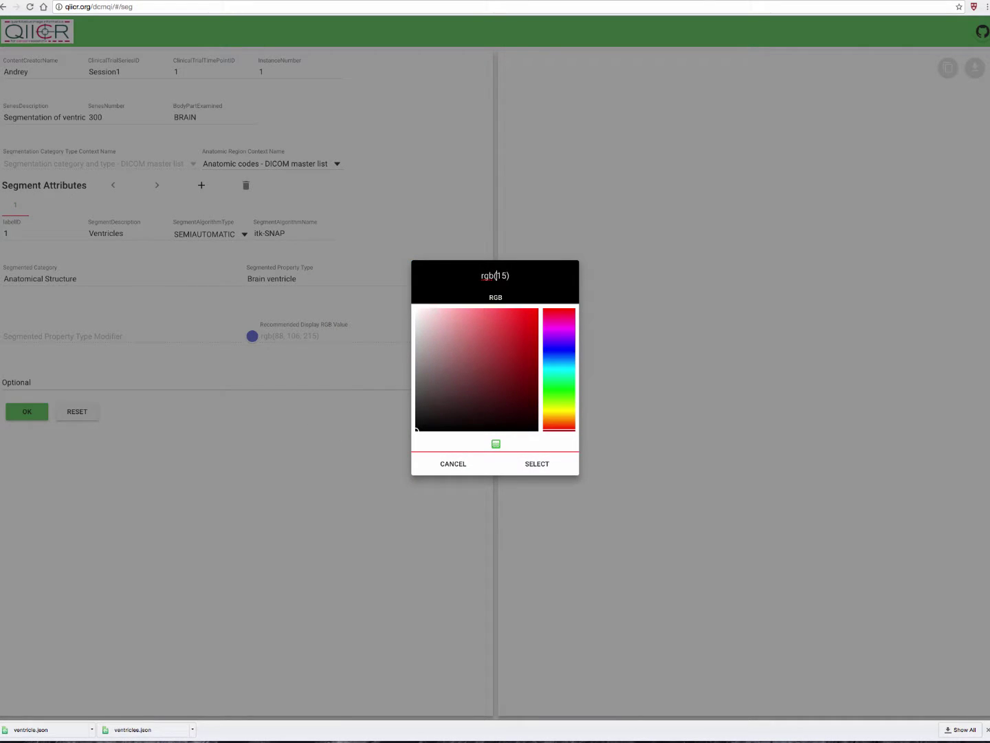
{"action": "type", "text": "0,255,255"}
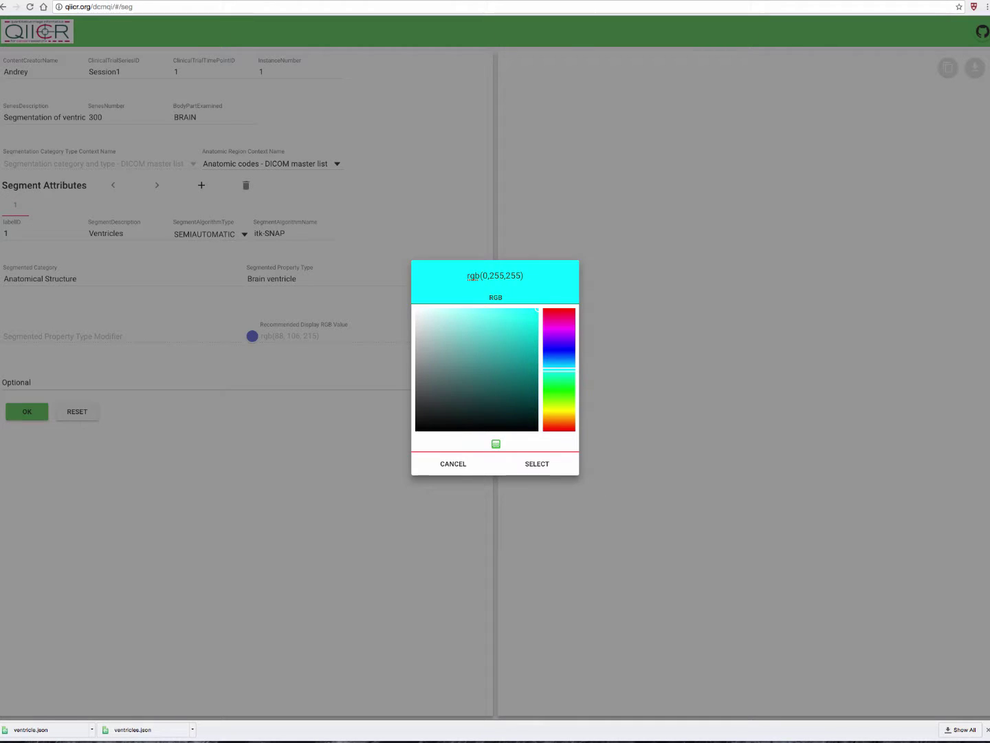
{"action": "left_click", "coordinate": [537, 463]}
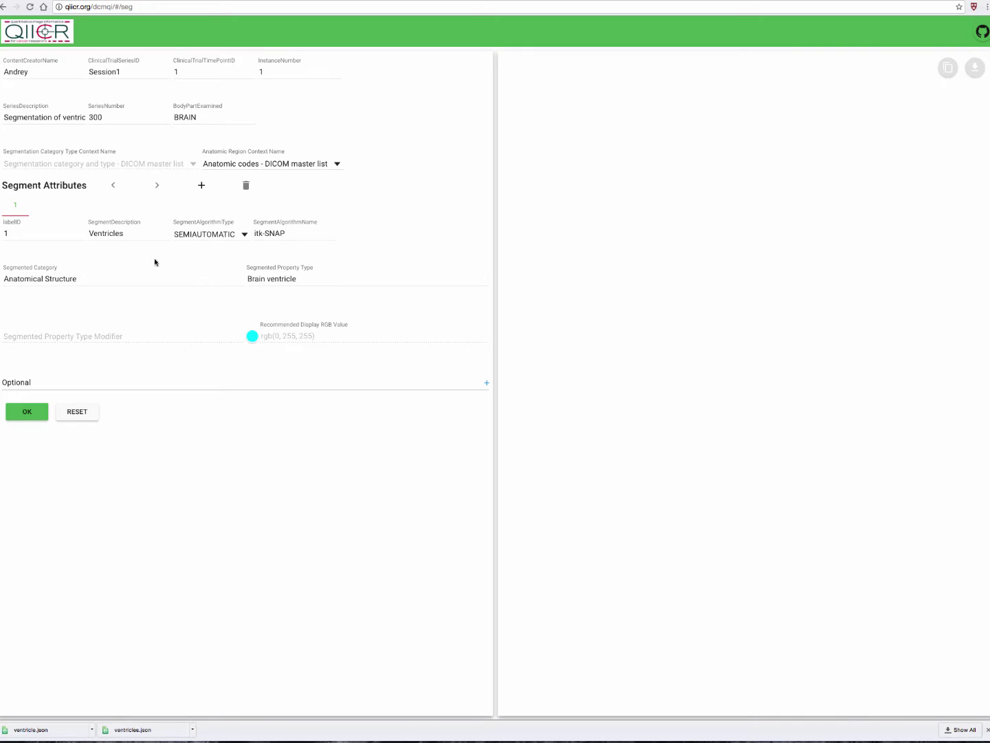
Switch to ITK-SNAP and check the label index at a point inside the segmented ventricles
{"action": "left_click", "coordinate": [17, 208]}
{"action": "left_click", "coordinate": [17, 233]}
{"action": "left_click", "coordinate": [512, 735]}
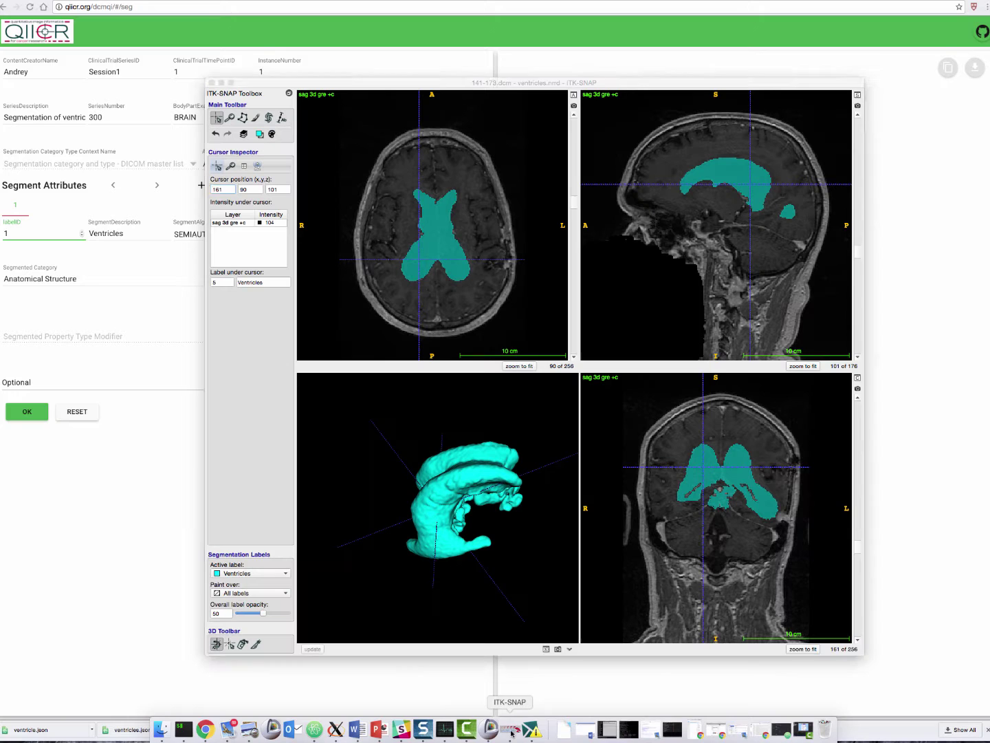
{"action": "left_click", "coordinate": [436, 239]}
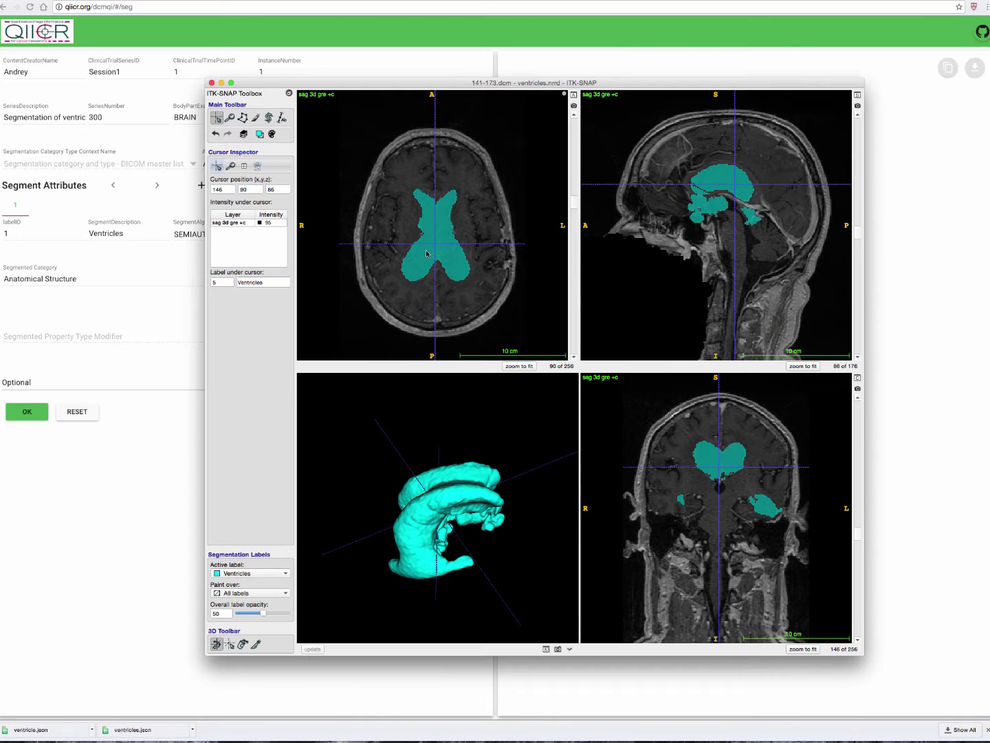
{"action": "left_click_drag", "start_coordinate": [426, 251], "coordinate": [424, 259]}
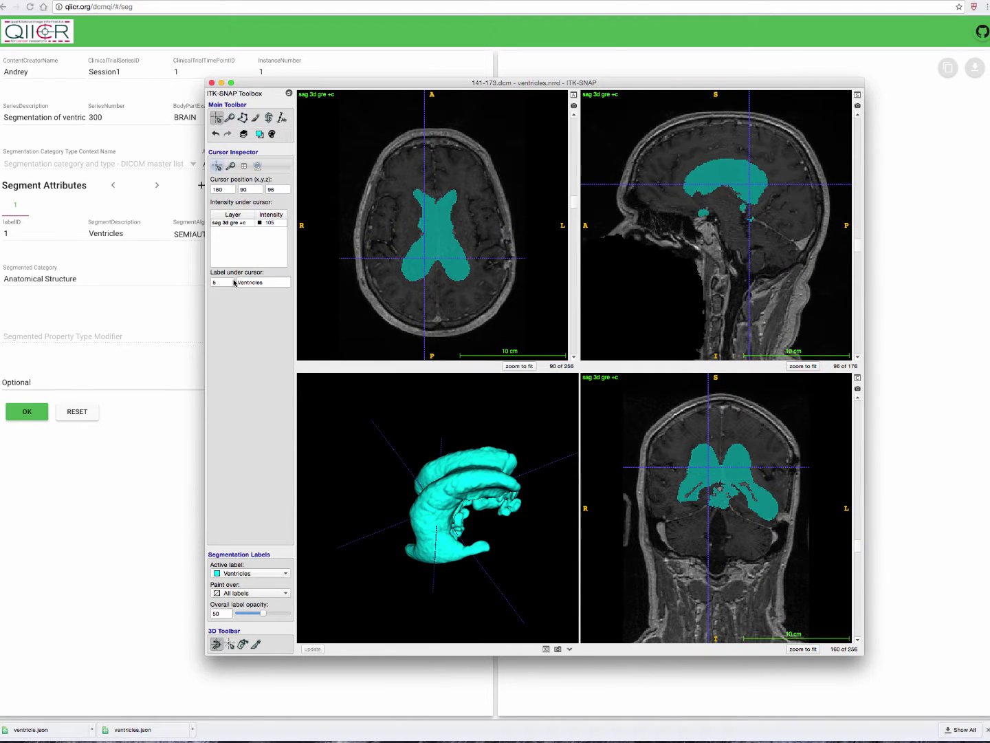
{"action": "mouse_move", "coordinate": [221, 284]}
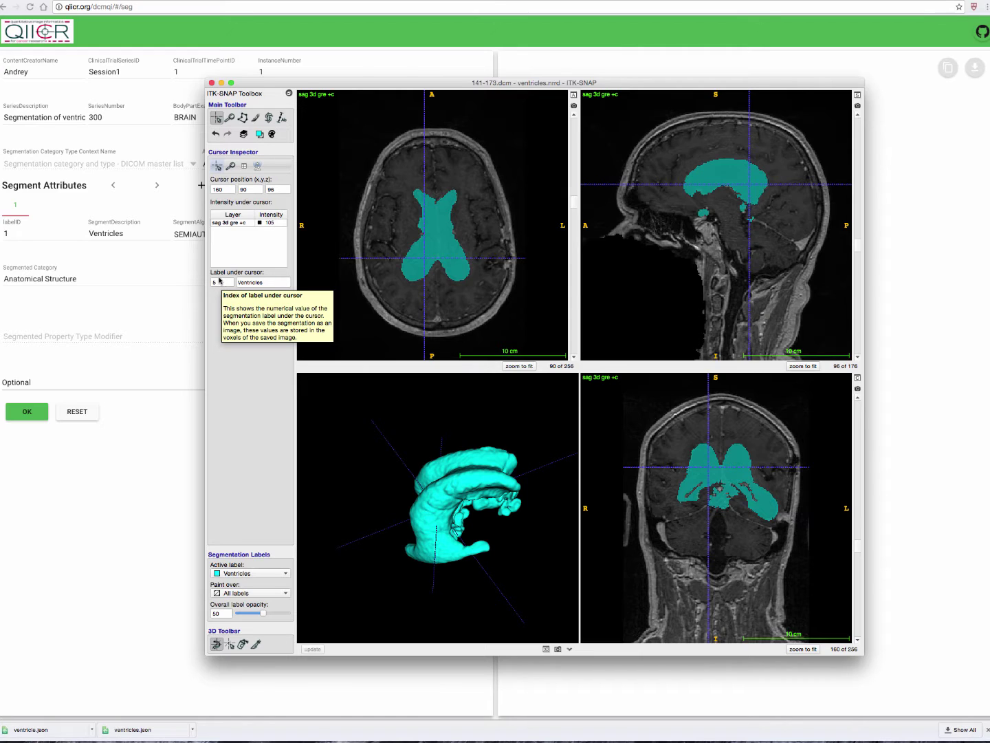
Return to the browser metadata form, set the segment's label ID to 5 and generate the JSON
{"action": "left_click", "coordinate": [159, 272]}
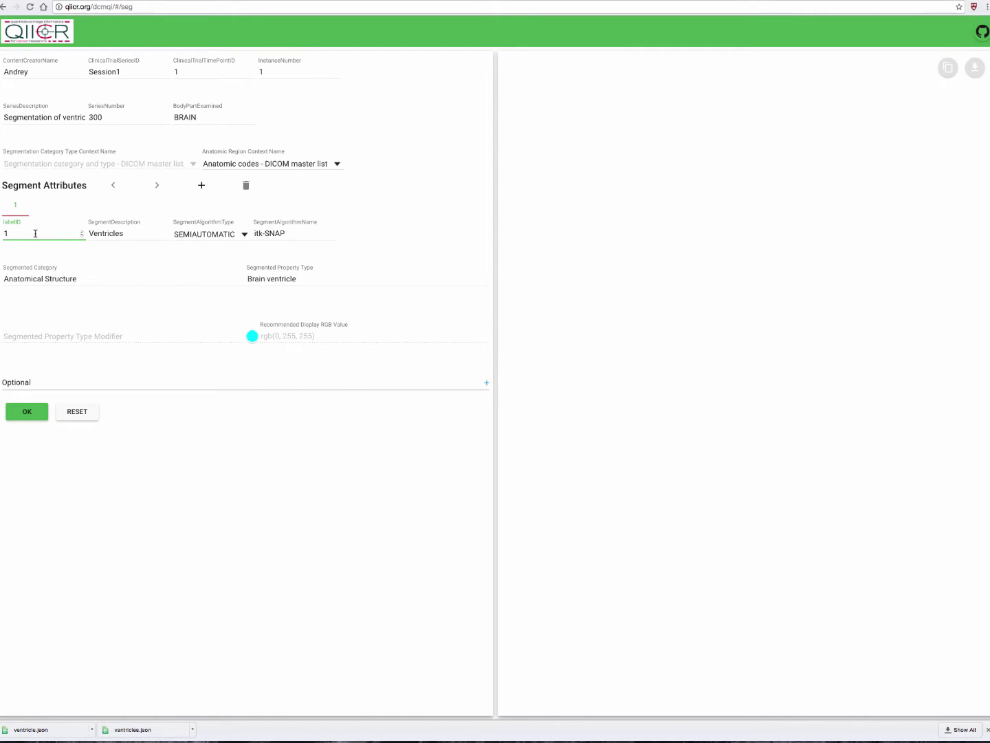
{"action": "type", "text": "5"}
{"action": "left_click", "coordinate": [32, 415]}
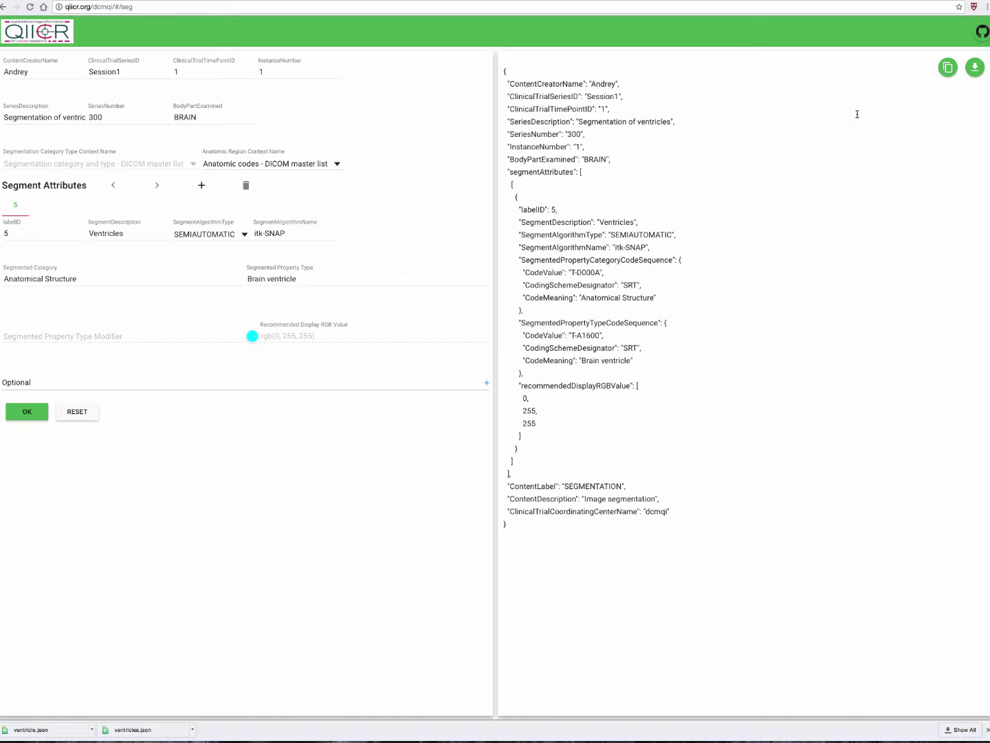
Download the generated metadata as ventricles.json into the dcmqi-tutorial folder
{"action": "left_click", "coordinate": [974, 67]}
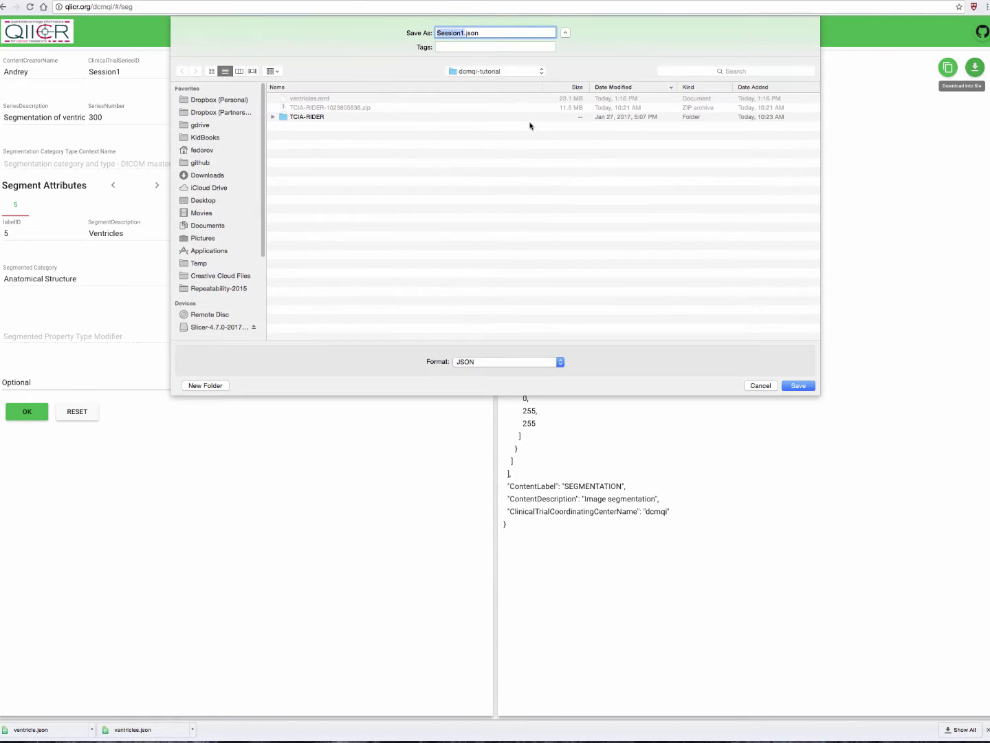
{"action": "type", "text": "ventricles"}
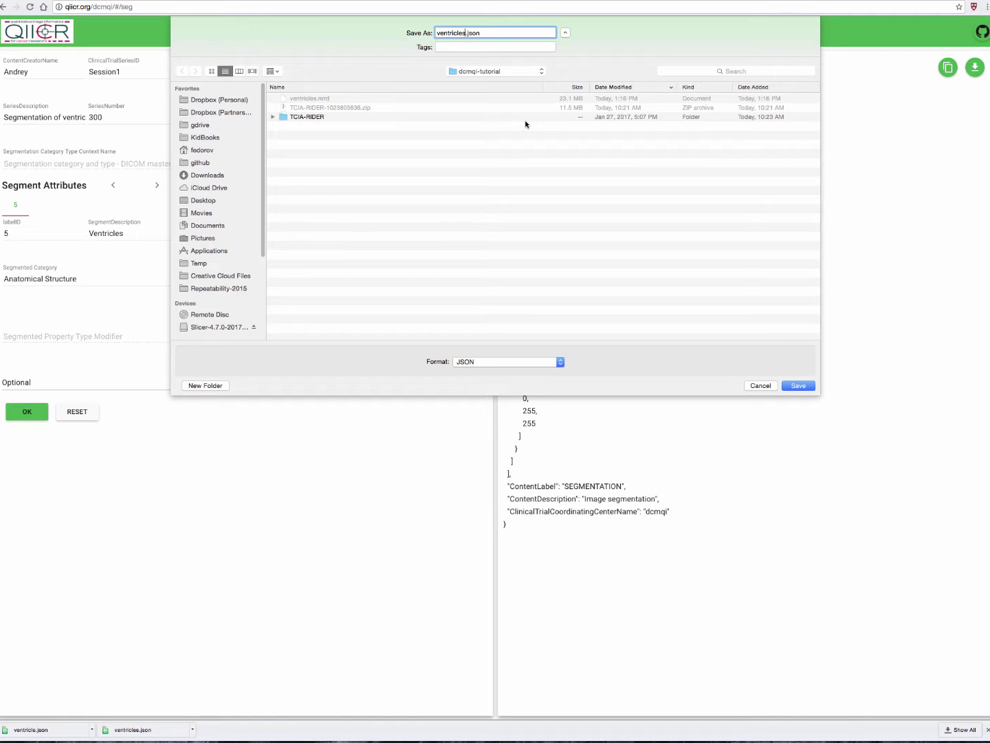
{"action": "left_click", "coordinate": [798, 385]}
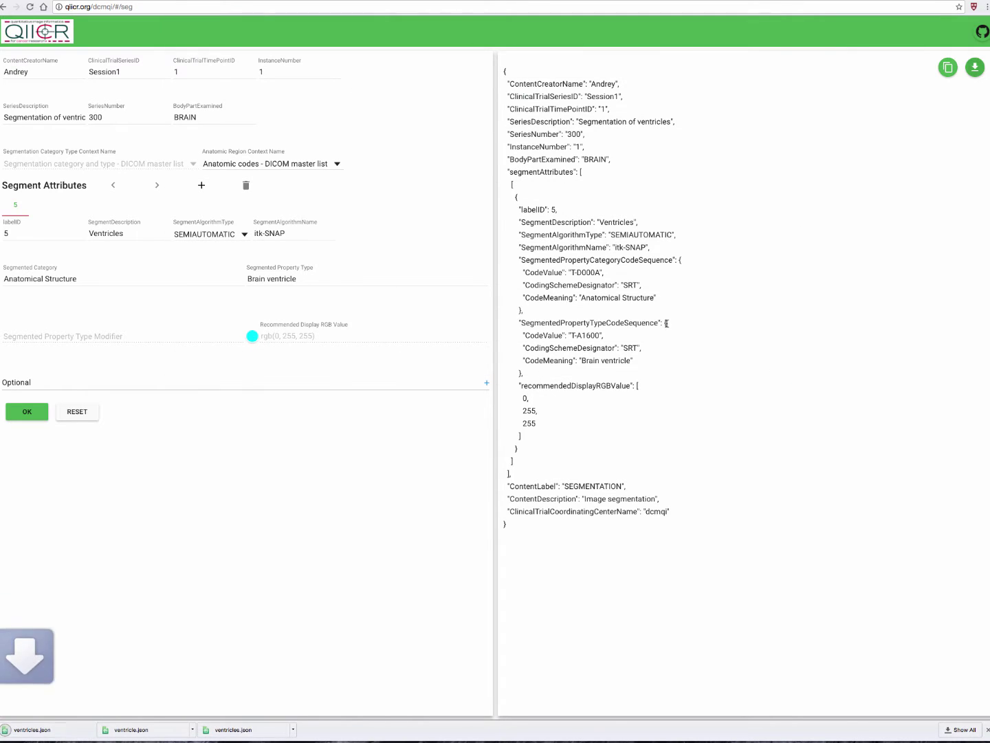
Switch to the terminal and list the files in the dcmqi-tutorial folder
{"action": "mouse_move", "coordinate": [531, 734]}
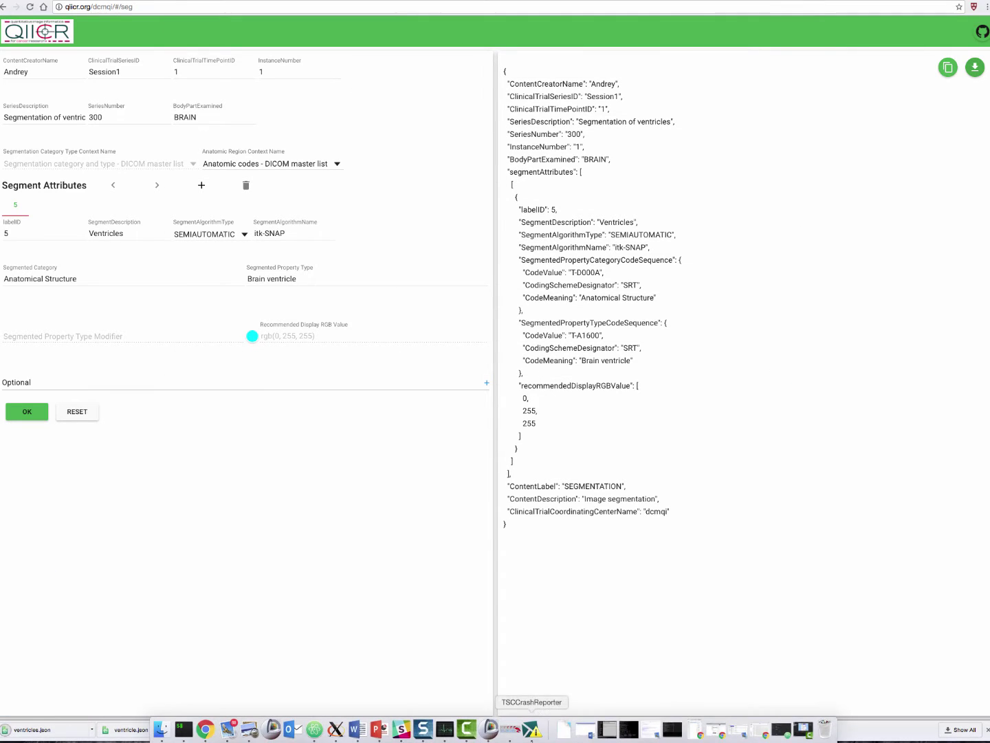
{"action": "left_click", "coordinate": [183, 729]}
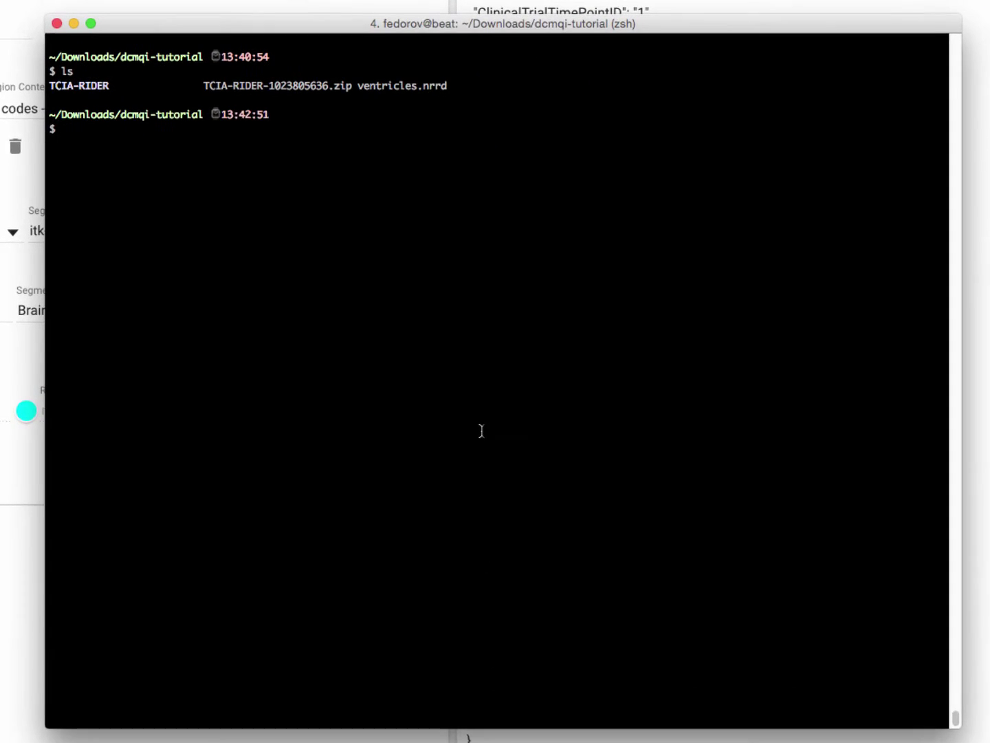
{"action": "type", "text": "ls"}
{"action": "key", "text": "Return"}
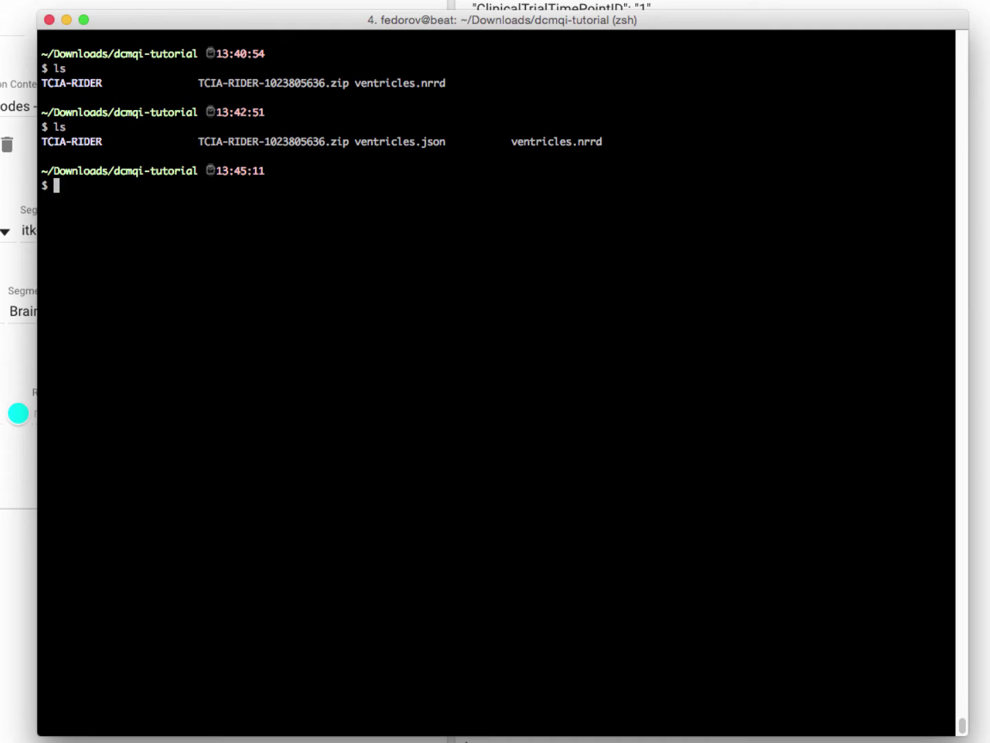
Run itkimage2segimage from the qiicr/dcmqi Docker image, mounting dcmqi-tutorial at /tmp/dcmqi, to convert ventricles.nrrd with ventricles.json and the TCIA-RIDER DICOM directory into ventricles.dcm
{"action": "type", "text": "docker run -v /Users/fedorov/Downloads/dcmqi-tutorial:/tmp/dcmqi qiicr/dcmqi itkimage2segimage --inputDICOMDirectory /tmp/dcmqi/TCIA-RIDER --inputMetadata /tmp/dcmqi/ventricles.json --inputImageList /tmp/dcmqi/ventricles.nrrd --outputDICOM /tmp/dcmqi/ventricles.dcm"}
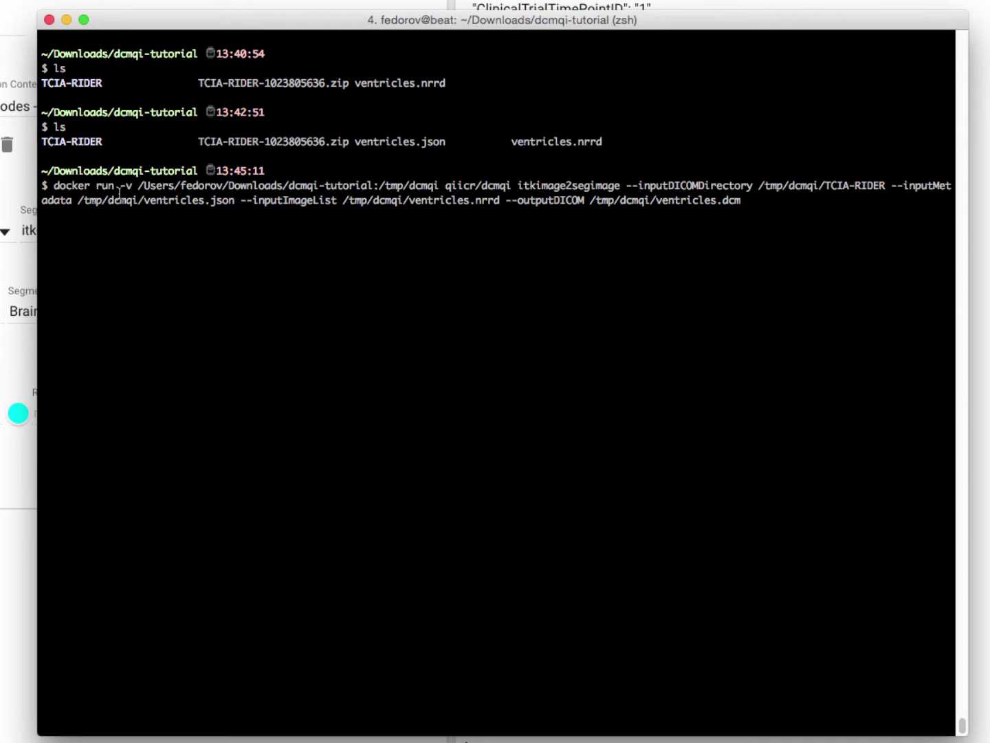
{"action": "left_click_drag", "start_coordinate": [121, 186], "coordinate": [441, 186]}
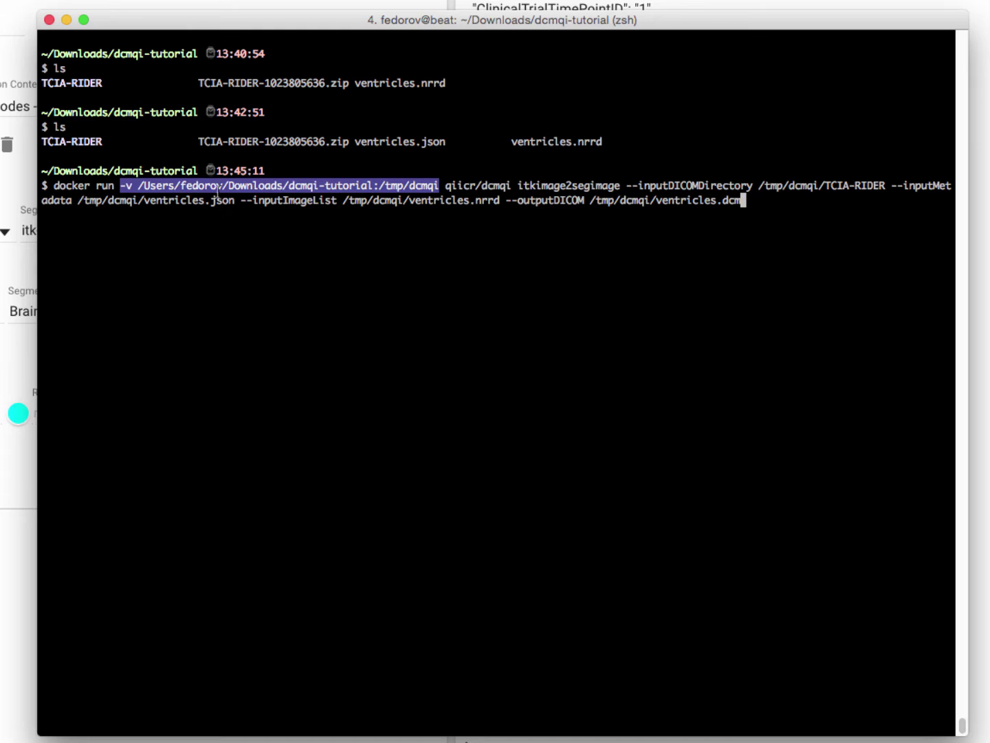
{"action": "left_click", "coordinate": [387, 188]}
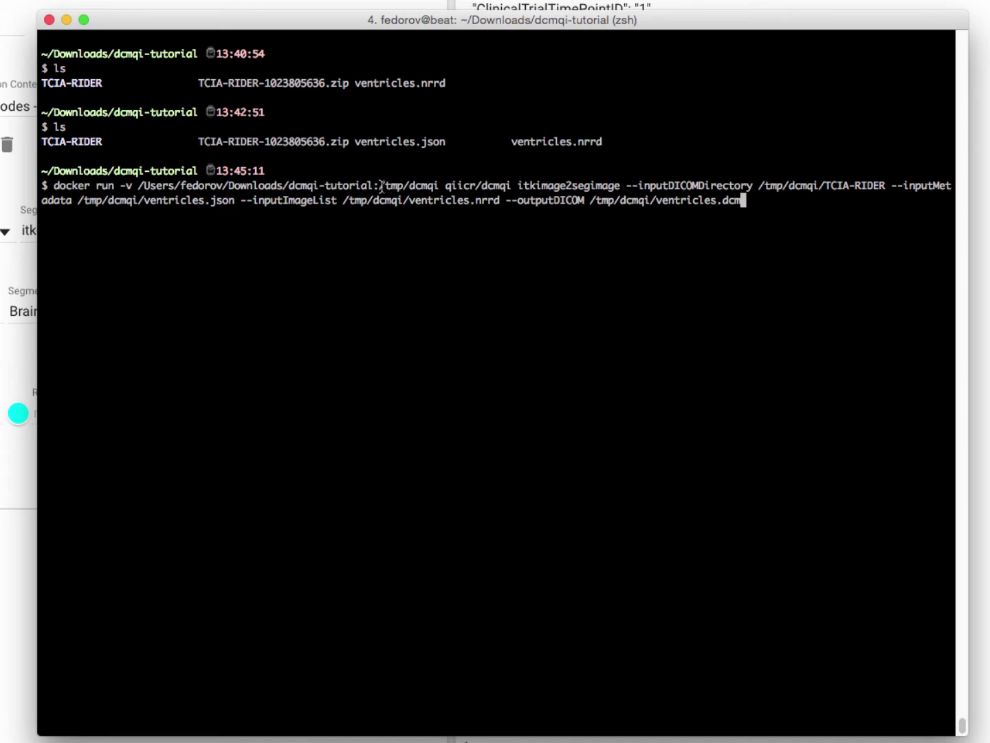
{"action": "left_click_drag", "start_coordinate": [379, 187], "coordinate": [440, 186]}
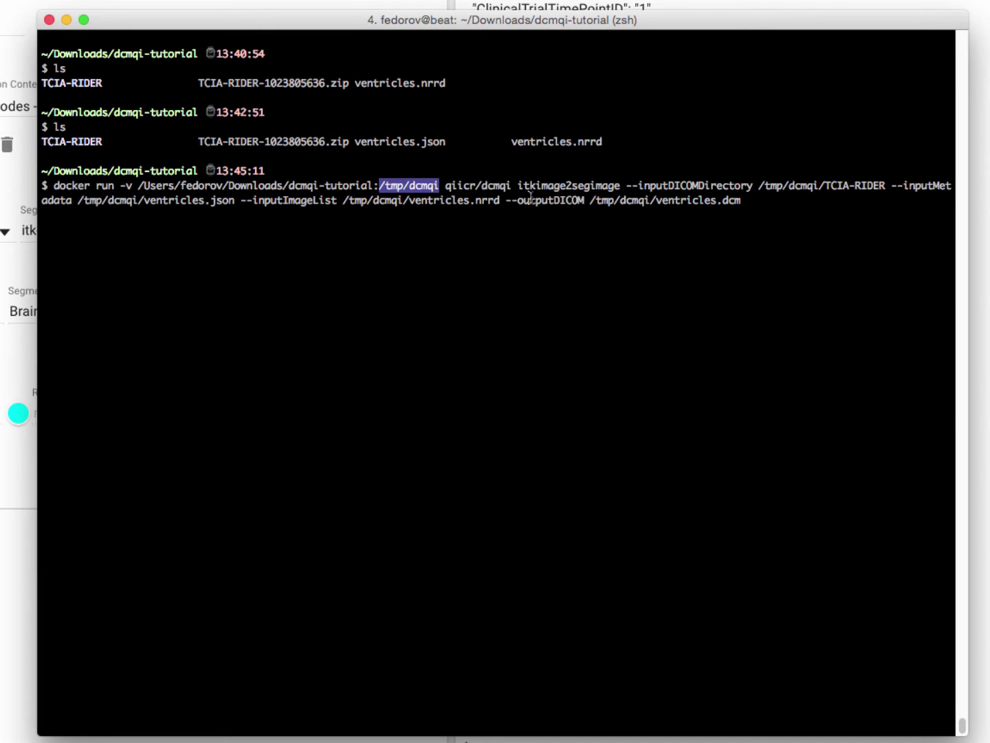
{"action": "left_click", "coordinate": [564, 239]}
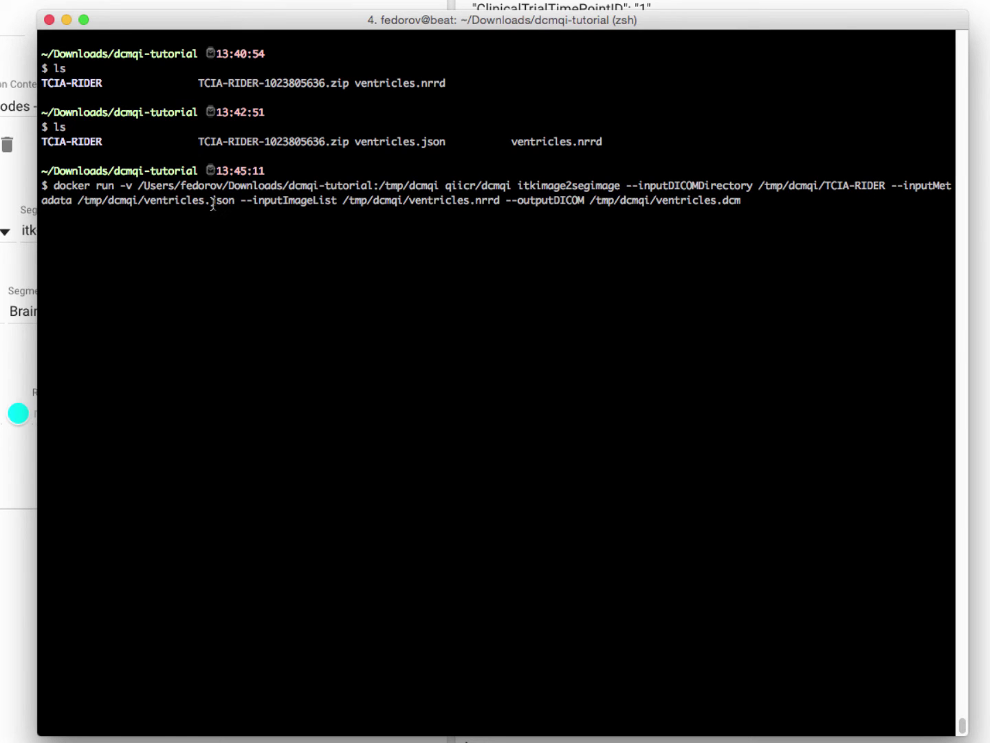
{"action": "double_click", "coordinate": [405, 201]}
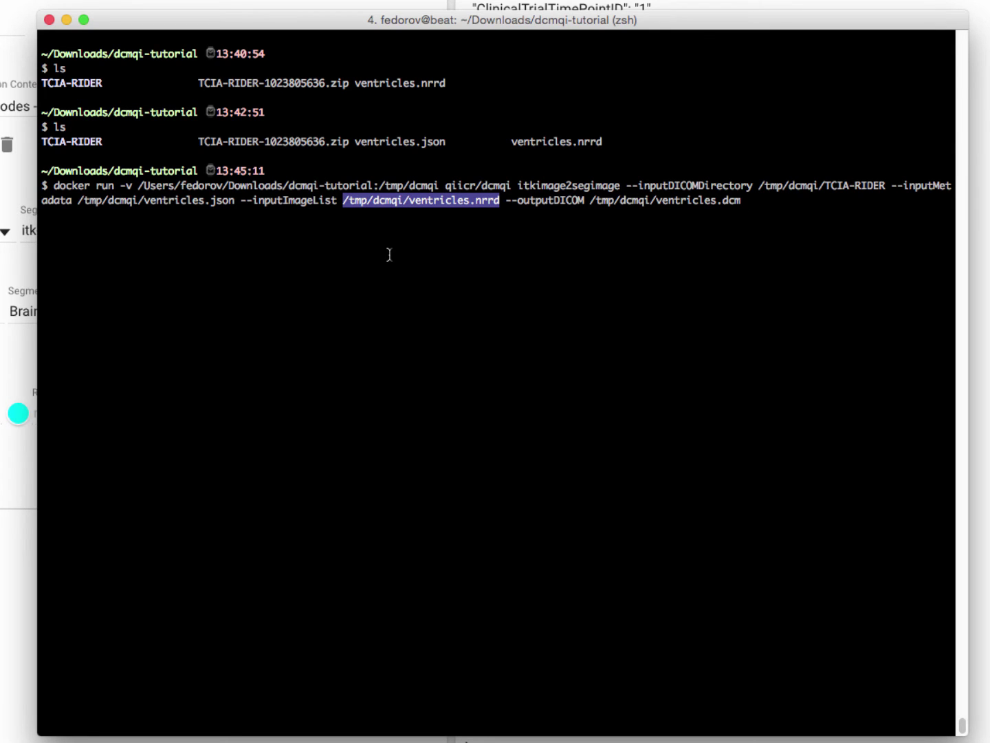
{"action": "left_click", "coordinate": [649, 199]}
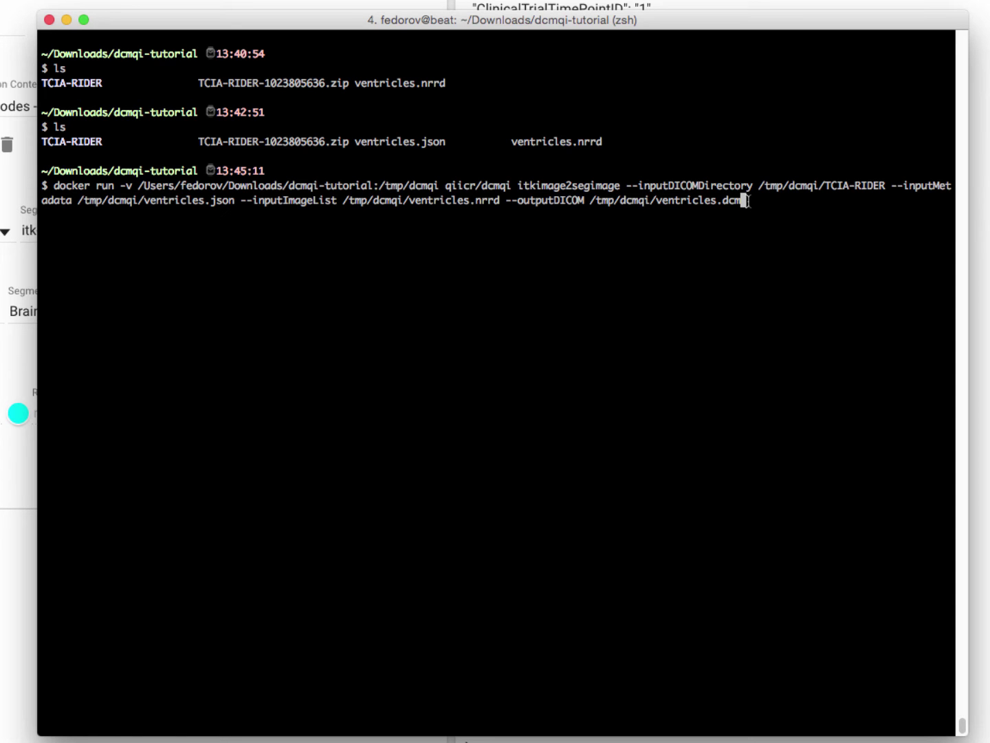
{"action": "key", "text": "Return"}
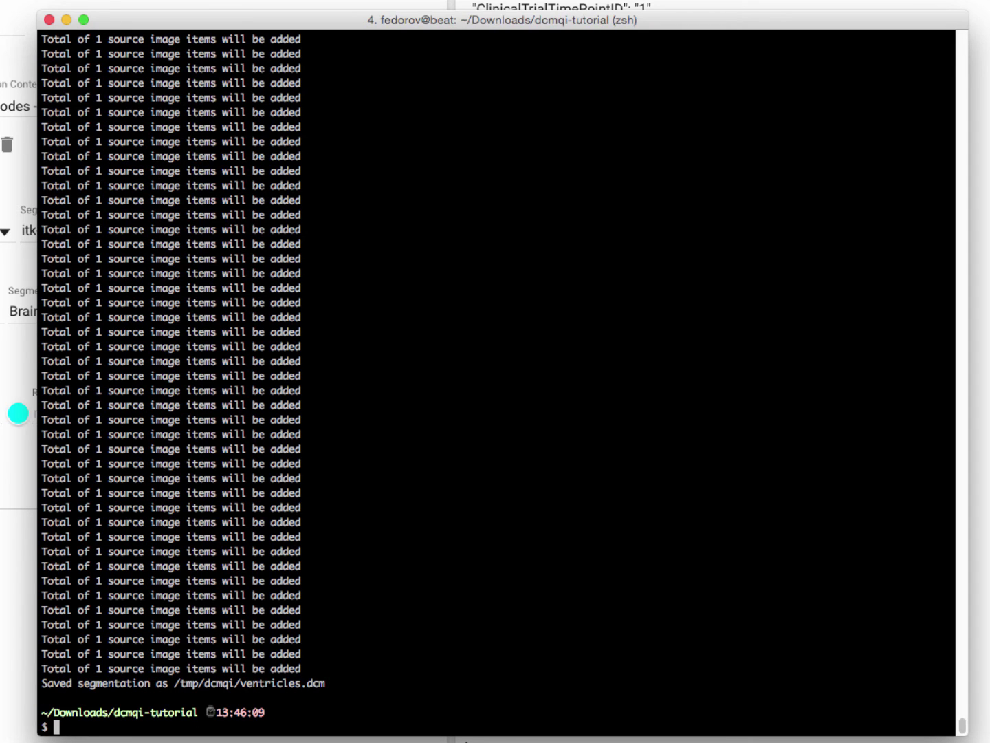
List the dcmqi-tutorial folder's files again and check for the converted ventricles.dcm file
{"action": "type", "text": "ls"}
{"action": "key", "text": "Return"}
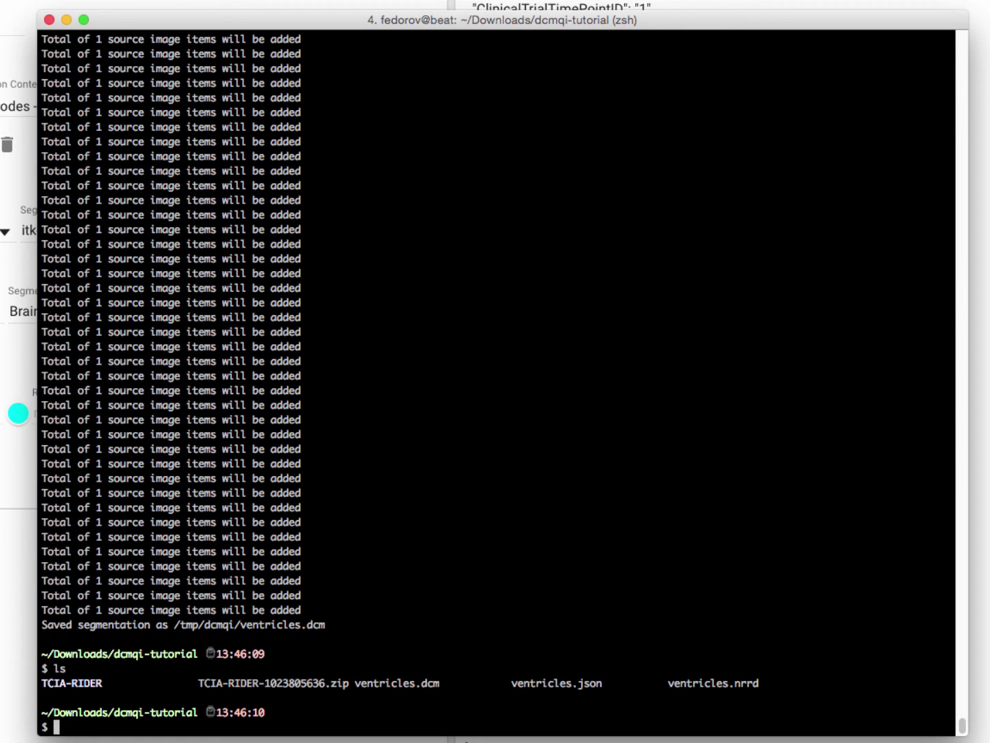
{"action": "double_click", "coordinate": [405, 683]}
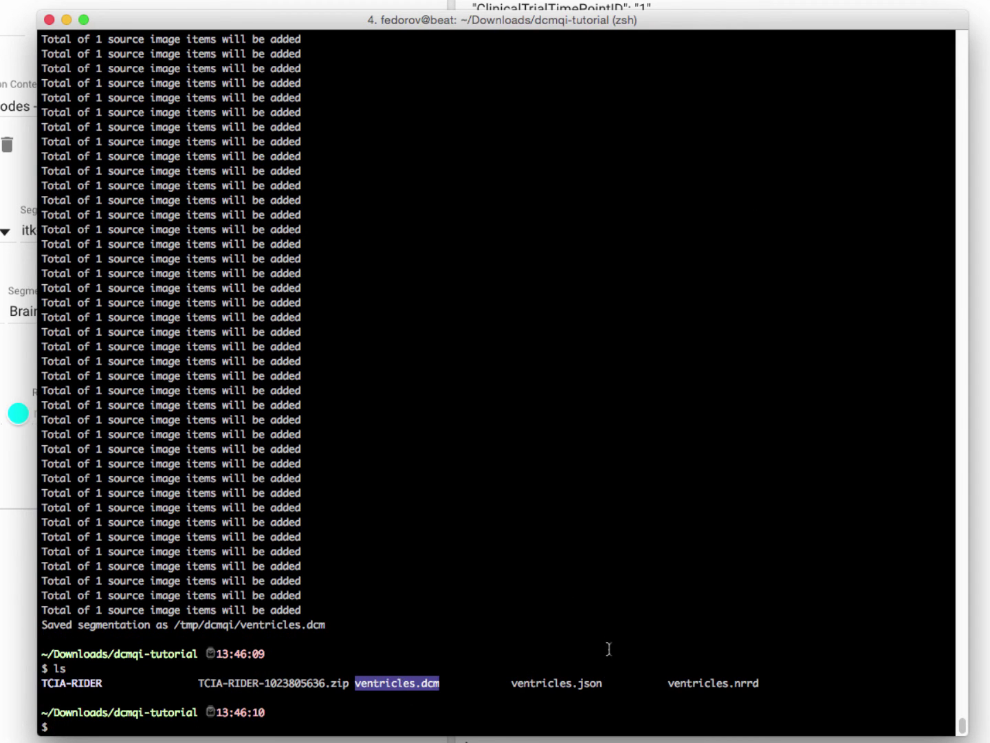
{"action": "left_click", "coordinate": [602, 514]}
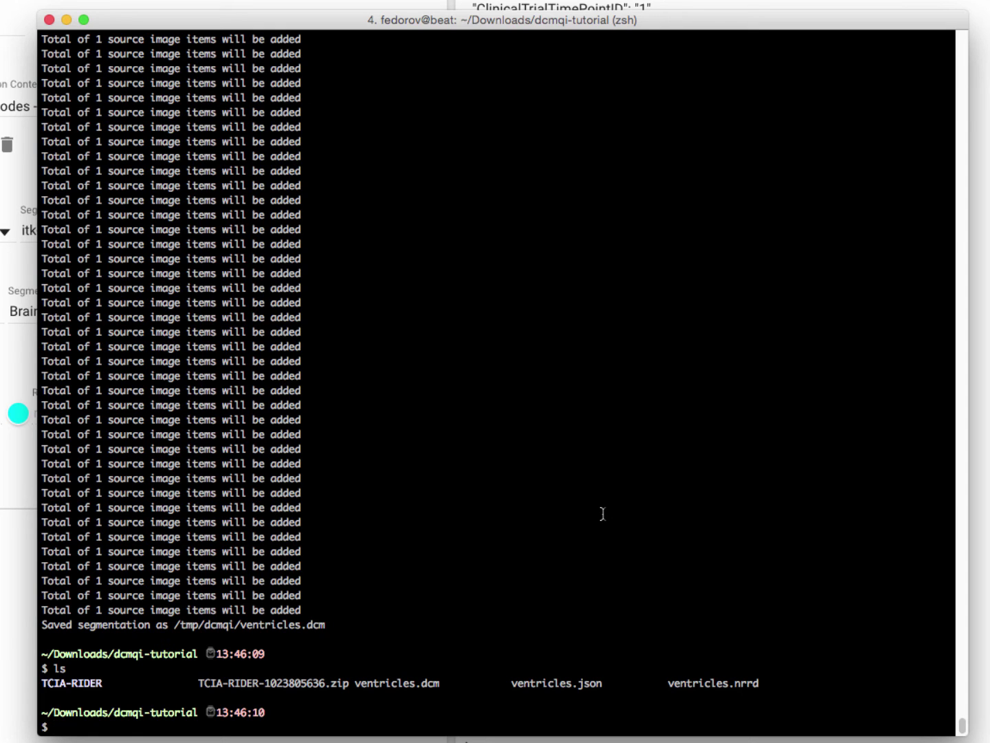